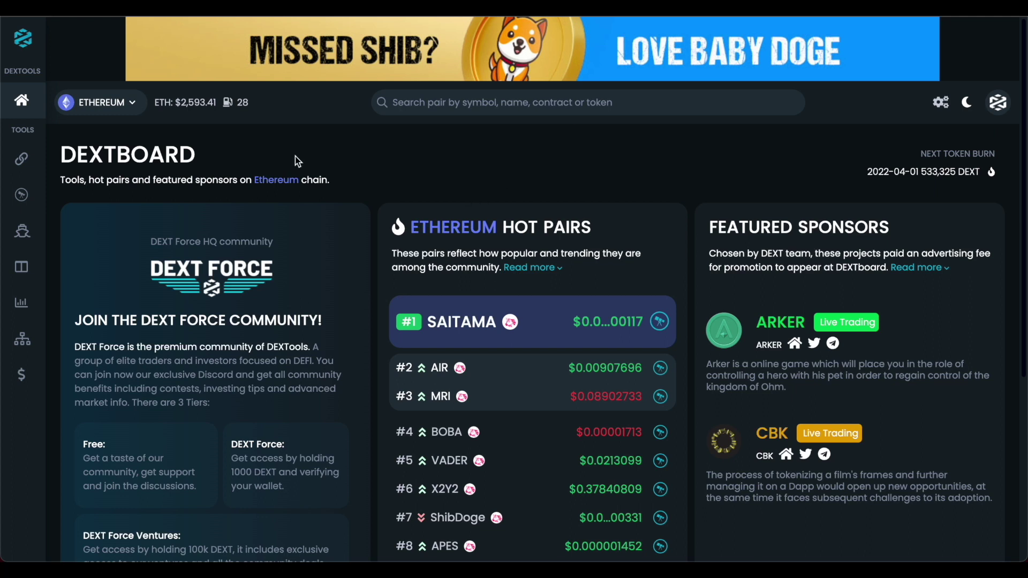
Switch the DEXTboard chain from Ethereum to BNB Chain.
click(98, 113)
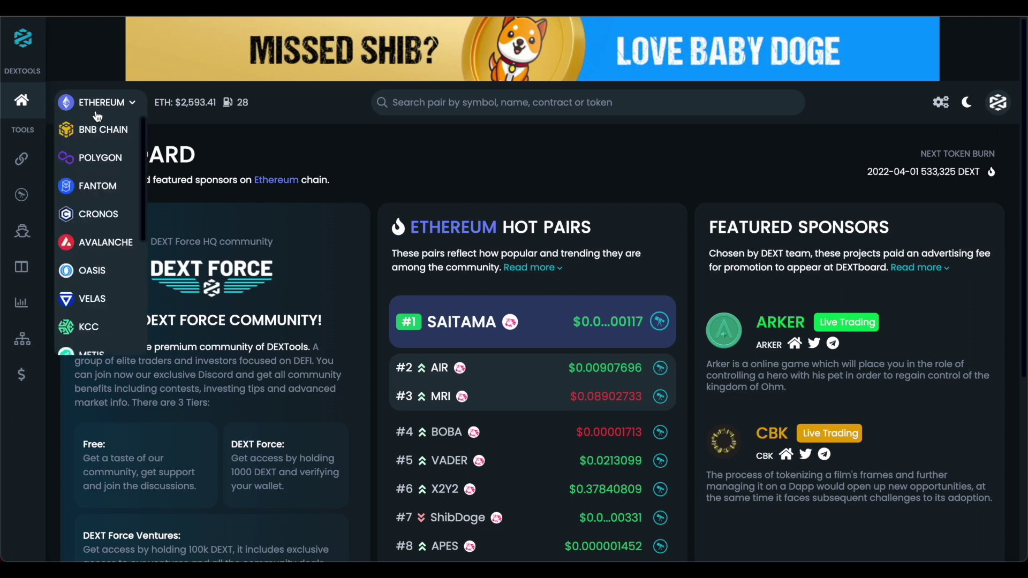
scroll(92, 343, down, 4)
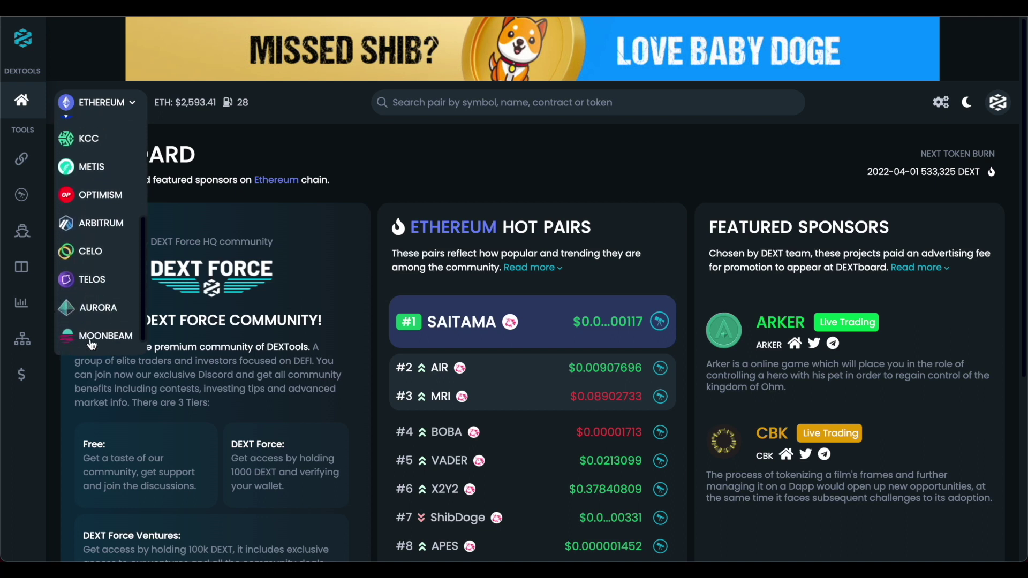
scroll(92, 345, up, 3)
scroll(96, 244, up, 2)
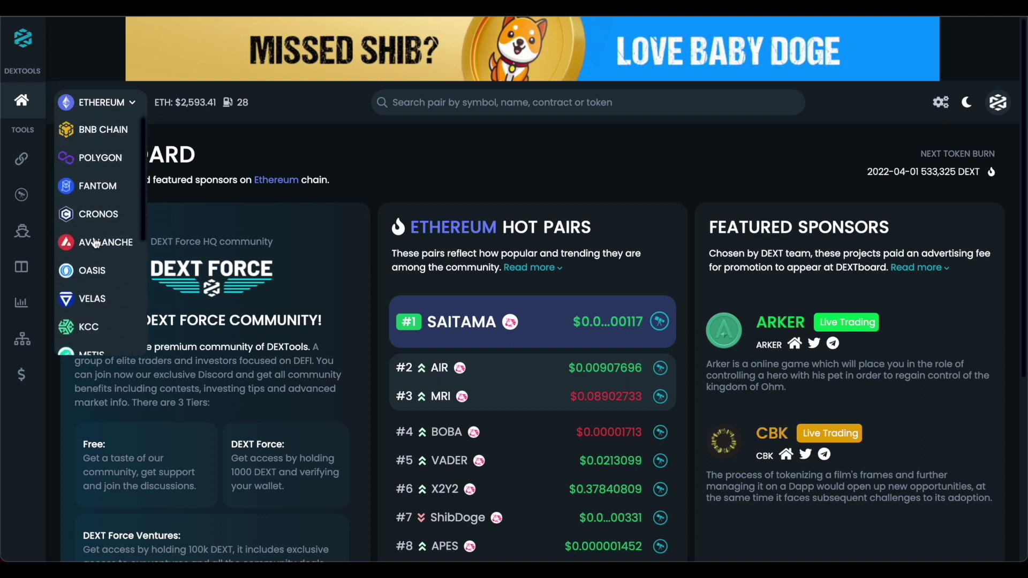
click(105, 134)
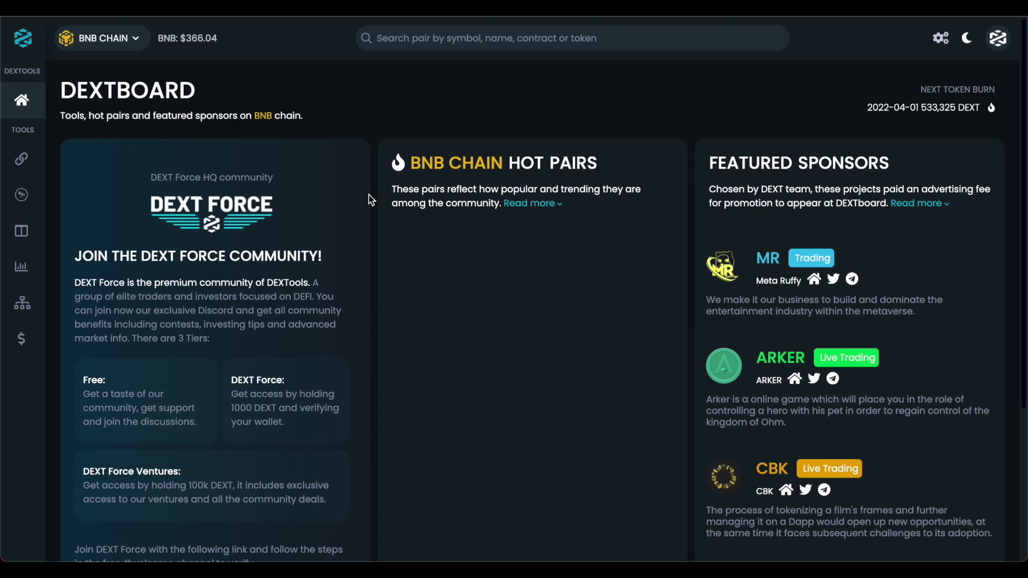
Scan BNB Chain's hot pairs, led by SEA, and open the GQ pair's live page.
scroll(482, 199, down, 1)
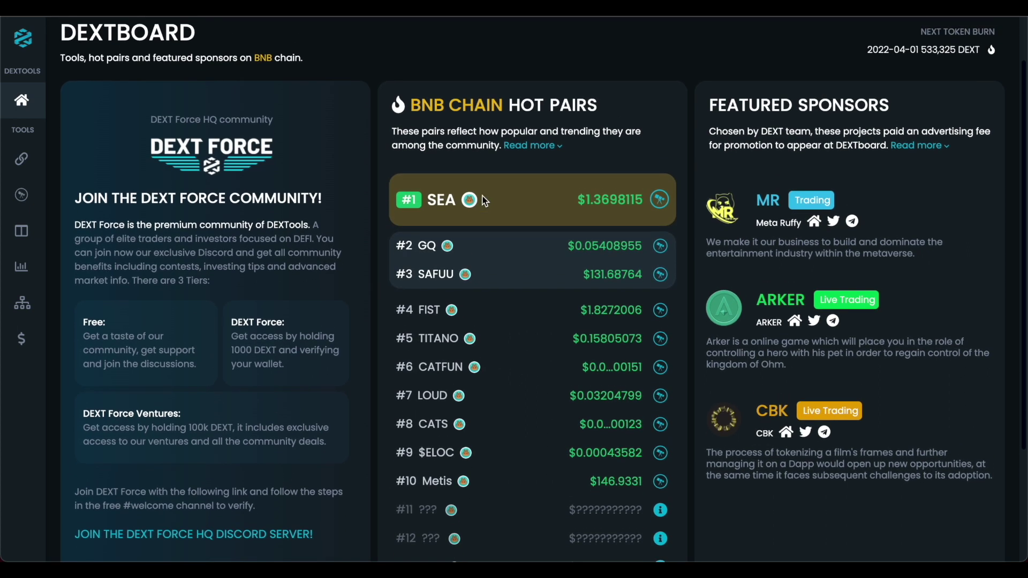
scroll(431, 297, up, 1)
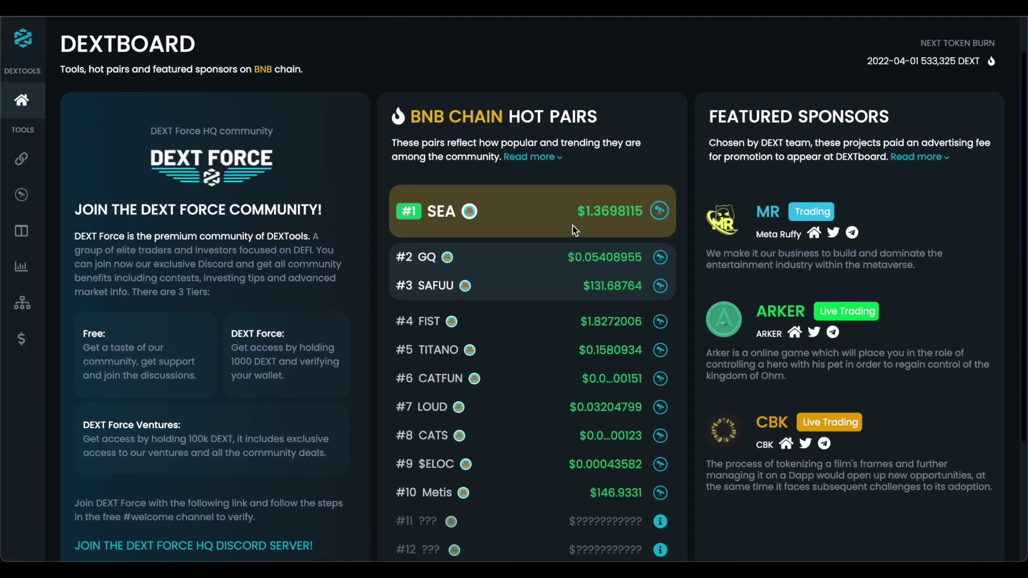
click(660, 257)
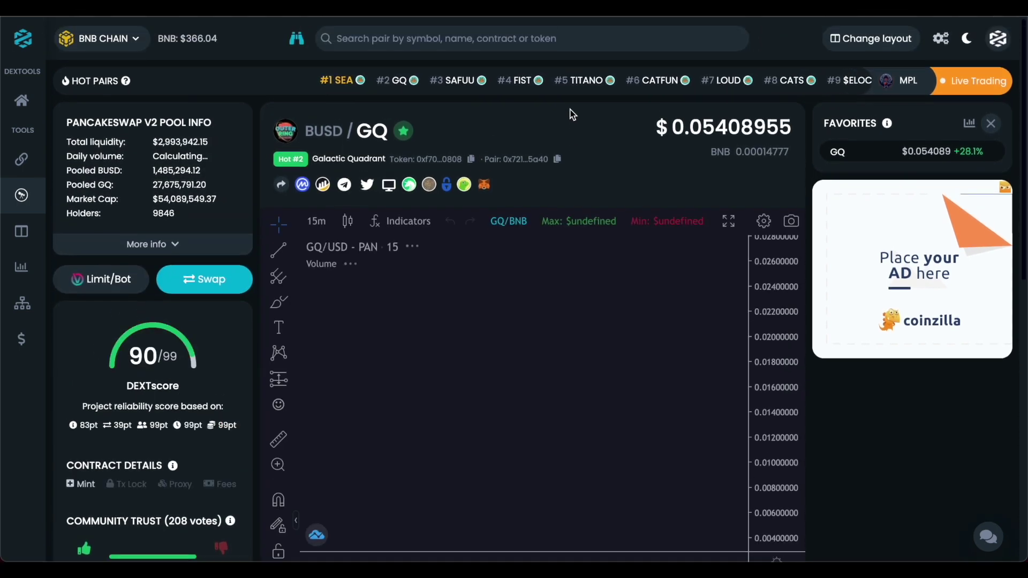
Scroll the BUSD/GQ pair page and expand More info to show supply and pool creation date.
scroll(481, 129, down, 1)
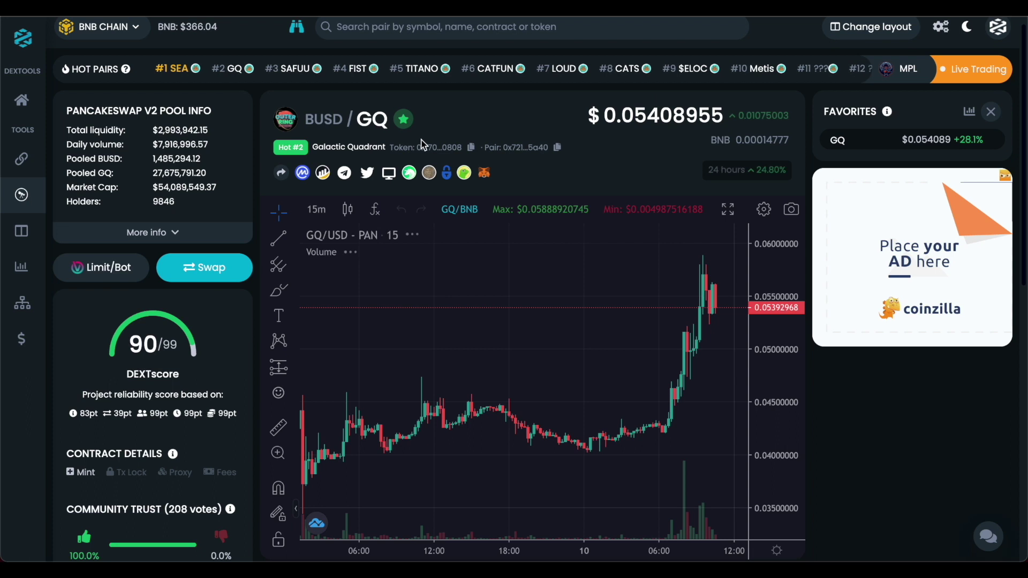
scroll(423, 144, down, 1)
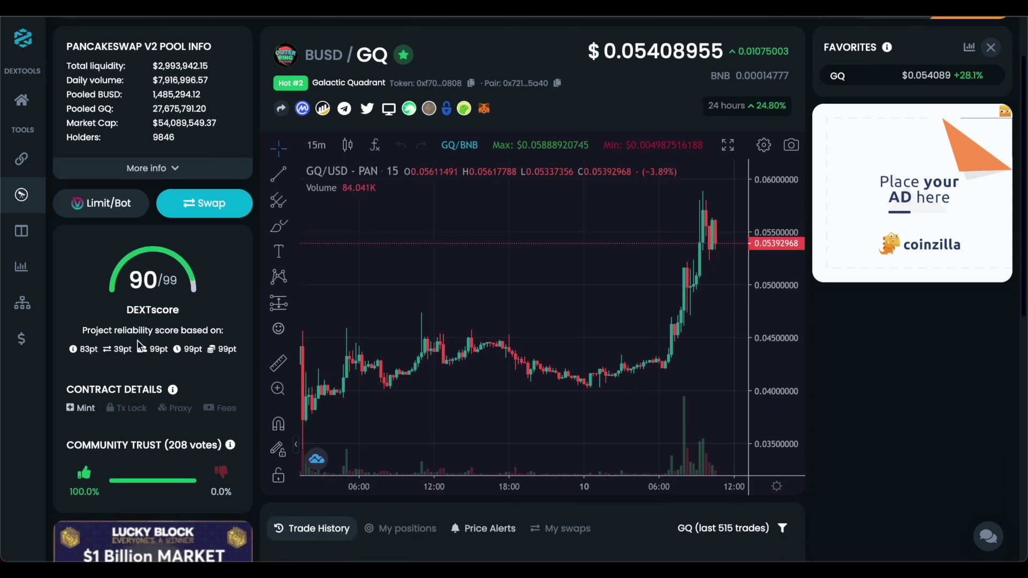
scroll(204, 436, down, 2)
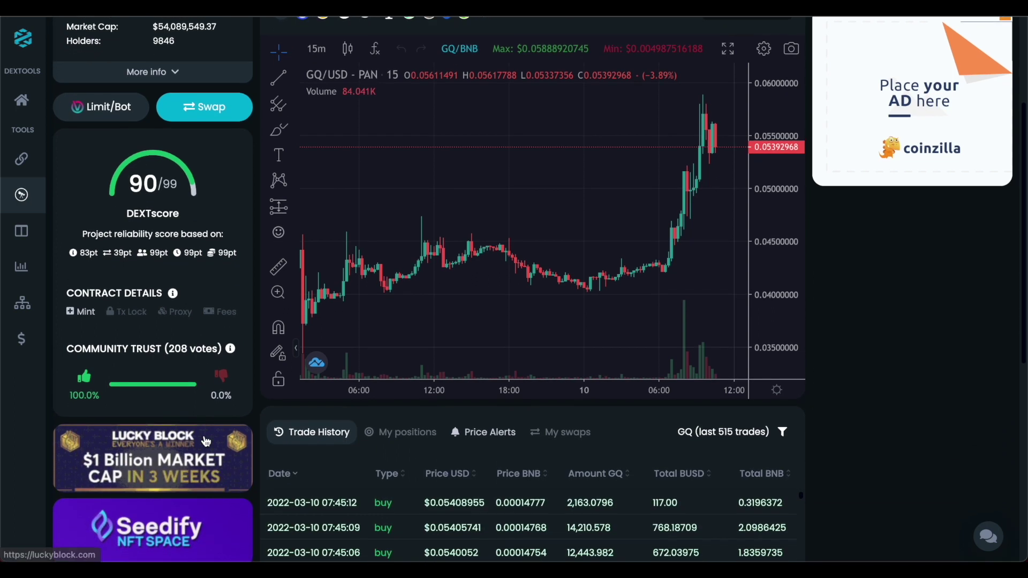
scroll(246, 452, down, 3)
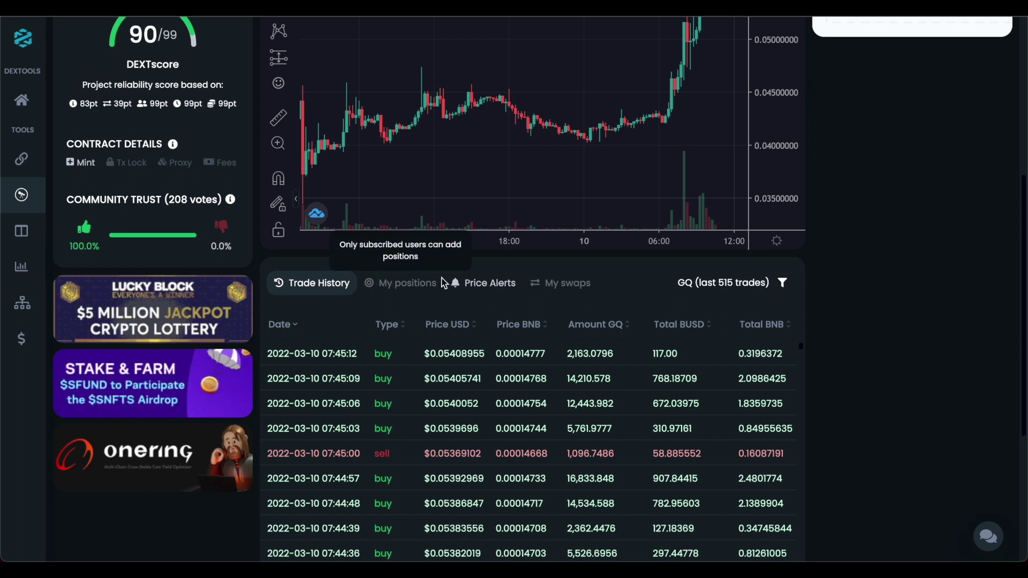
scroll(471, 291, up, 4)
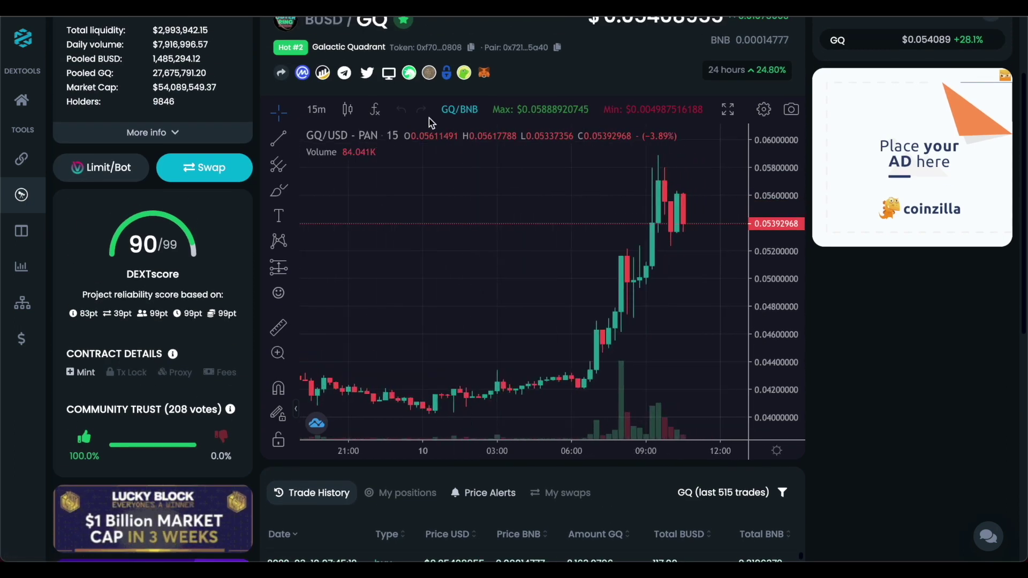
scroll(431, 122, up, 2)
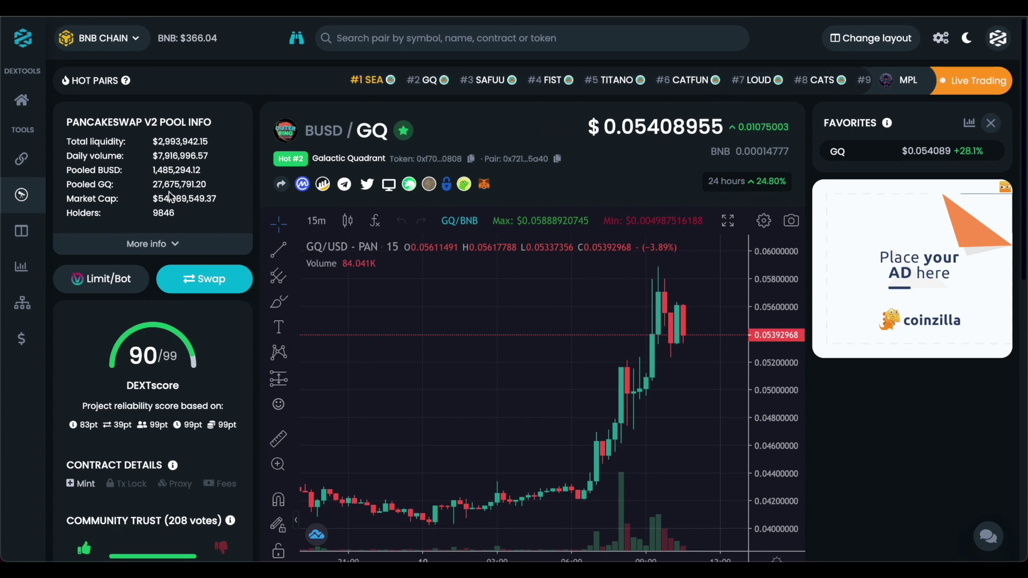
click(153, 244)
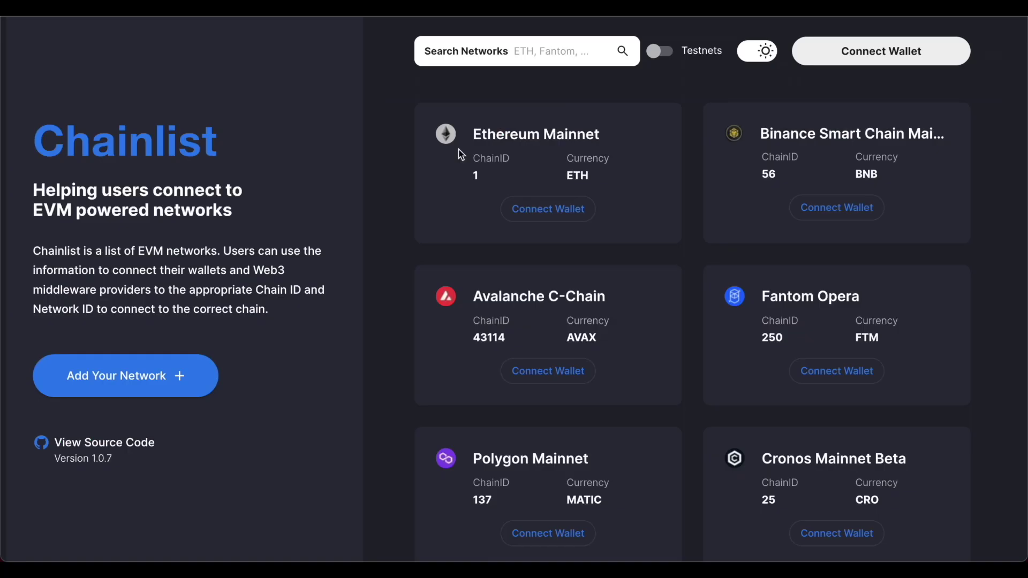
Search Chainlist for 'bsc' to show Binance Smart Chain Mainnet (ChainID 56, BNB).
click(536, 51)
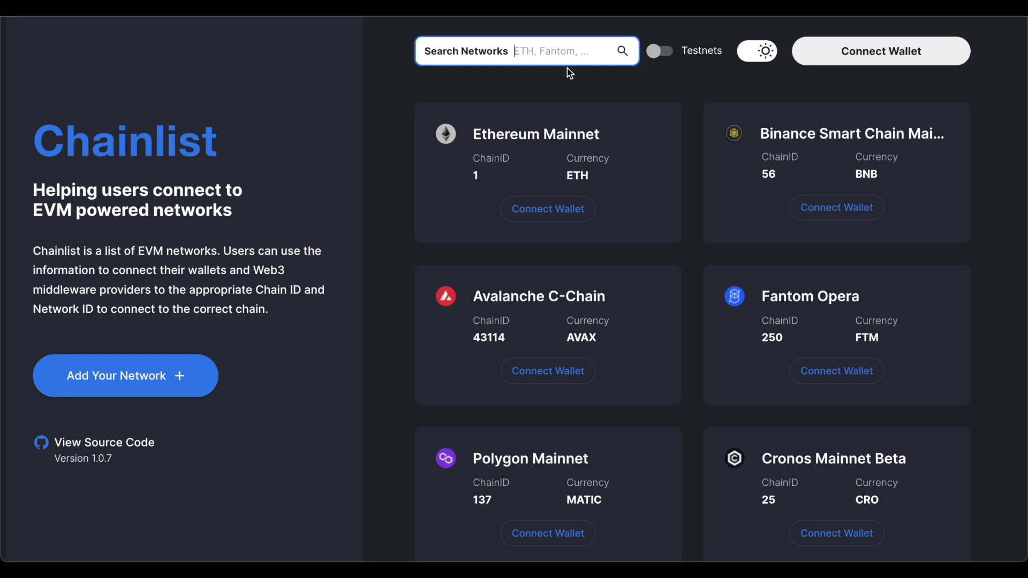
text(bsc)
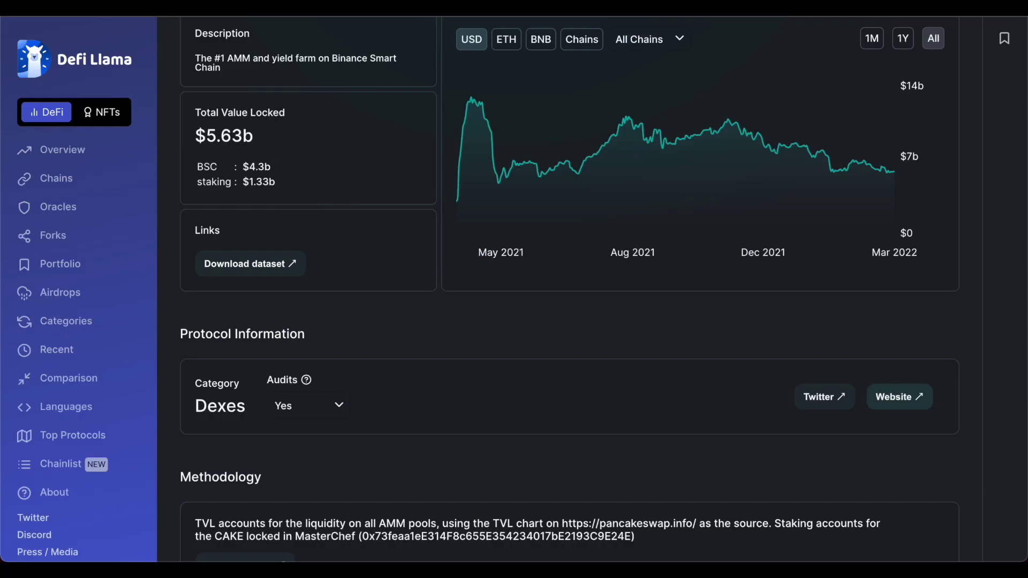
scroll(328, 262, up, 4)
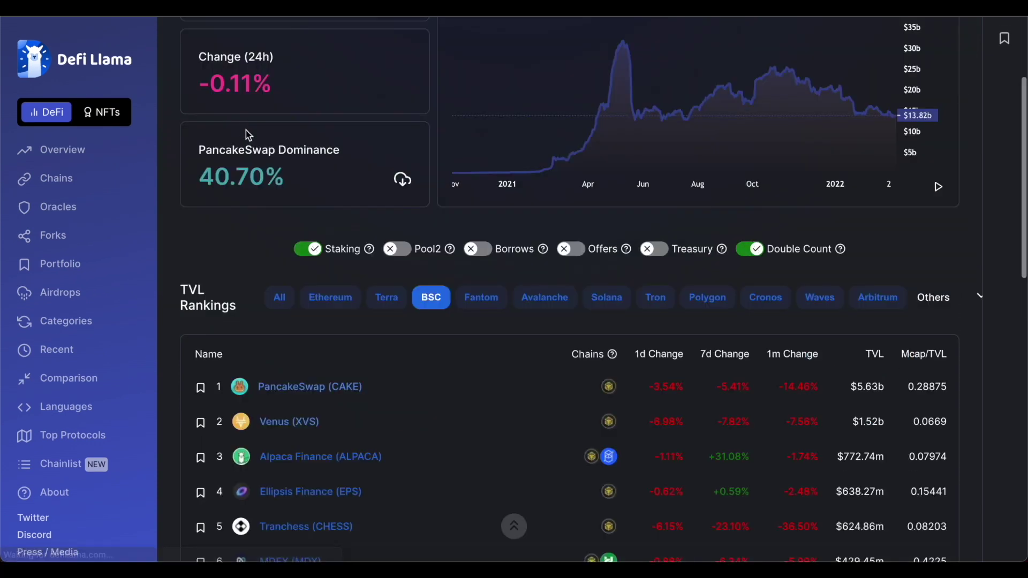
Open DefiLlama's Chains TVL overview and go to the BSC (BNB) chain page.
scroll(322, 220, up, 3)
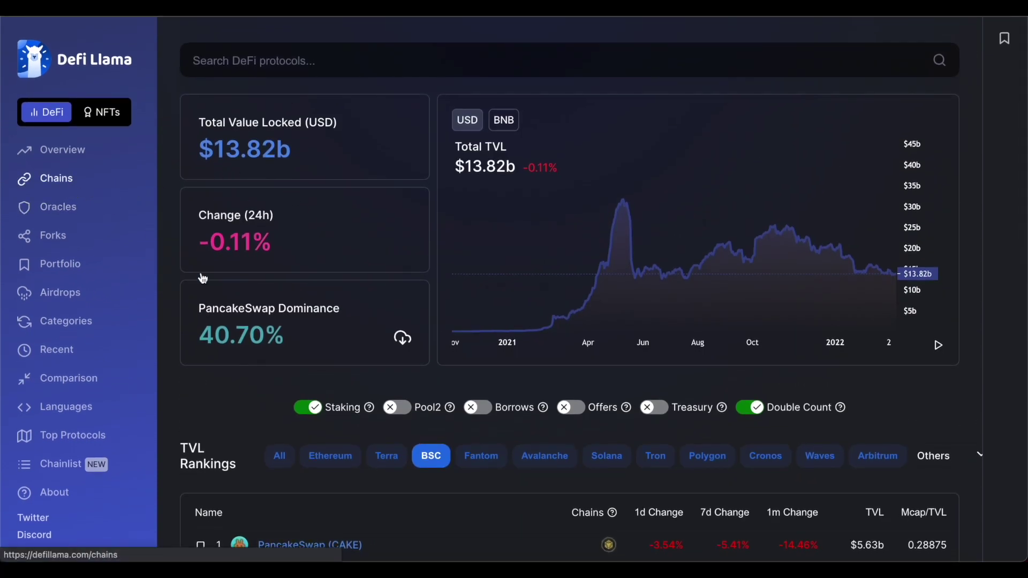
click(56, 178)
scroll(287, 402, down, 3)
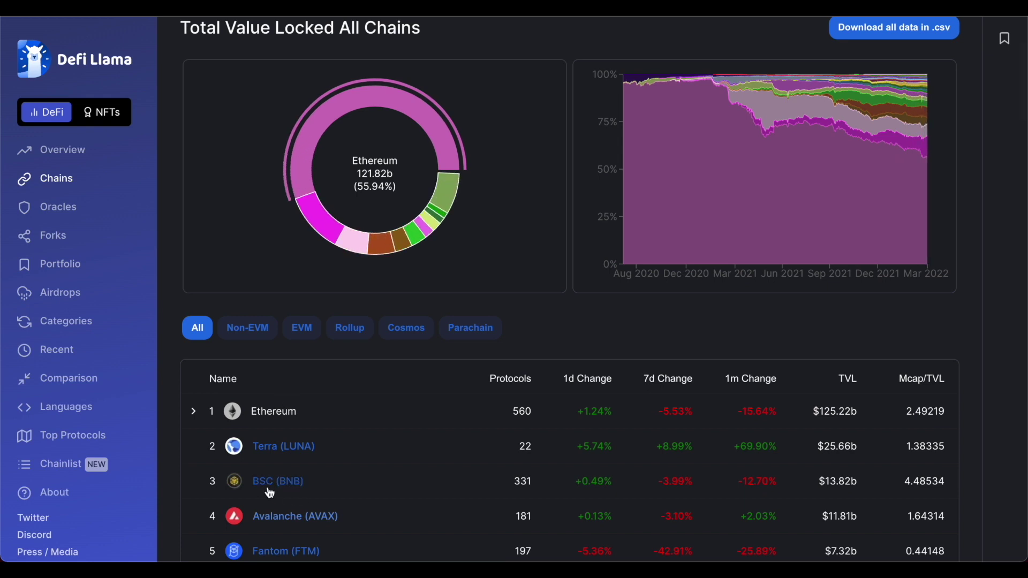
click(272, 484)
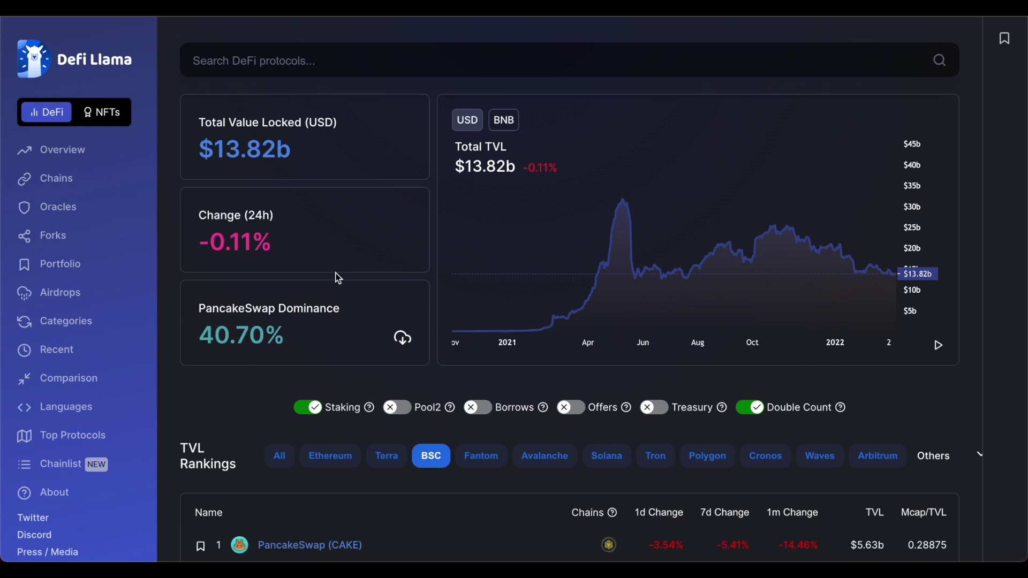
Open PancakeSwap (CAKE)'s protocol page and follow its Website link.
scroll(339, 278, down, 1)
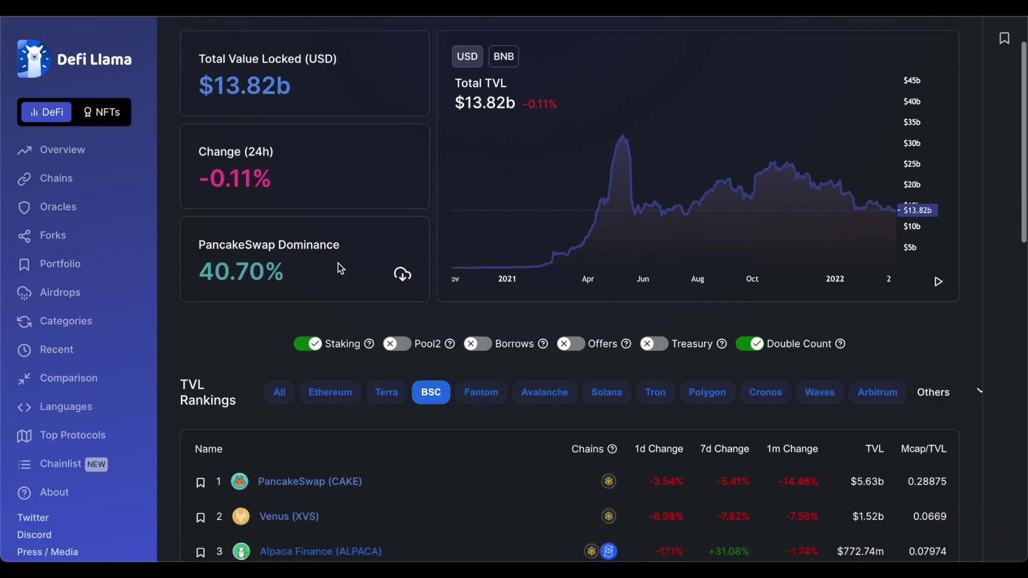
click(302, 492)
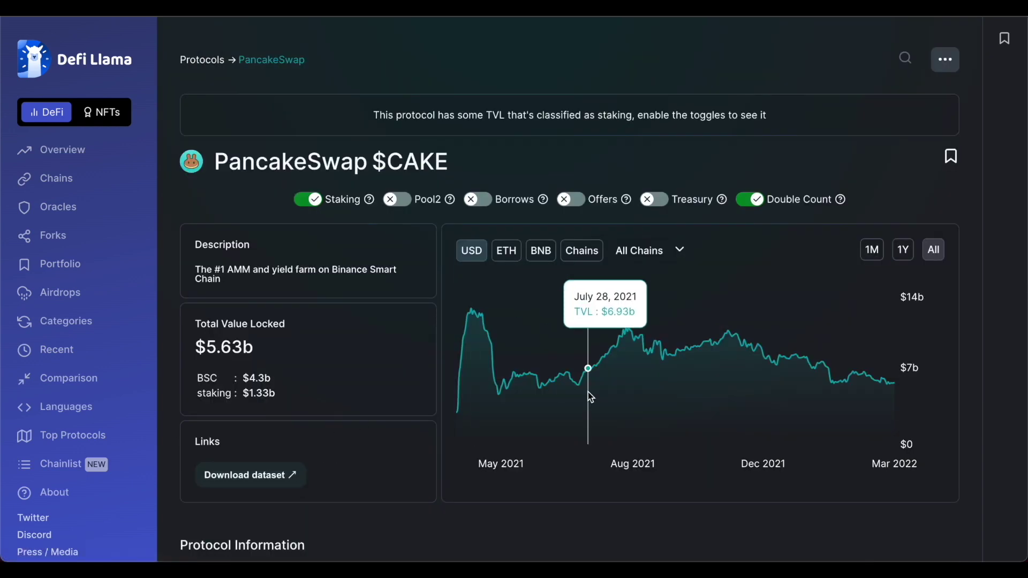
scroll(589, 393, down, 2)
click(897, 488)
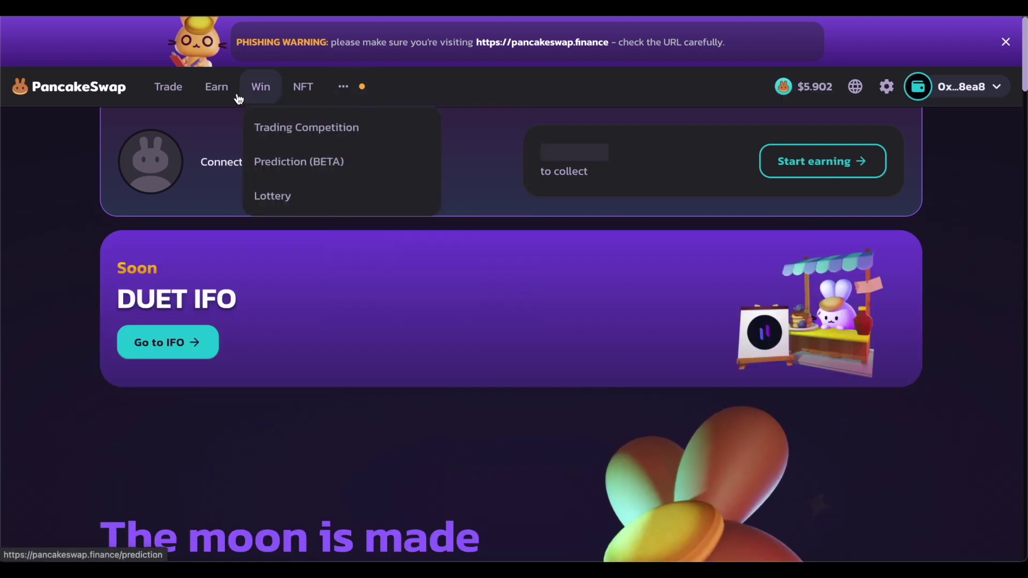
mouse_move(203, 126)
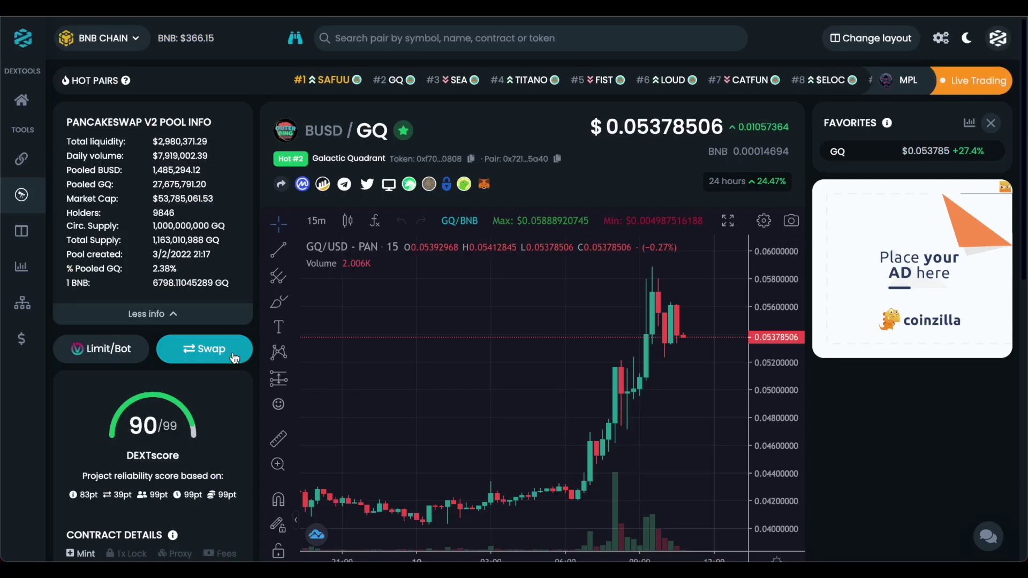
Dismiss the DEXTools disclaimer to reach the swap form.
scroll(234, 356, down, 3)
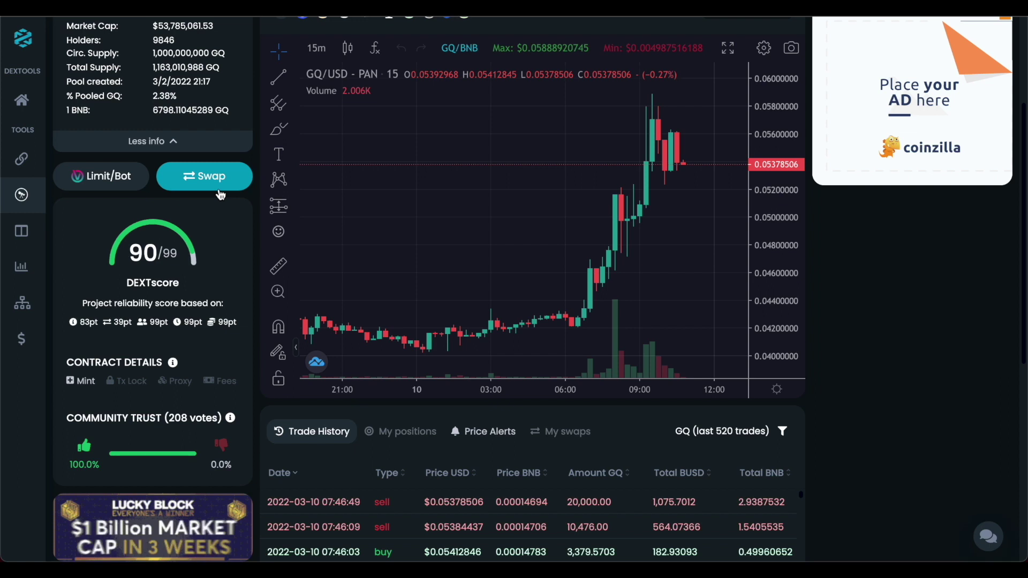
scroll(188, 380, down, 1)
click(184, 505)
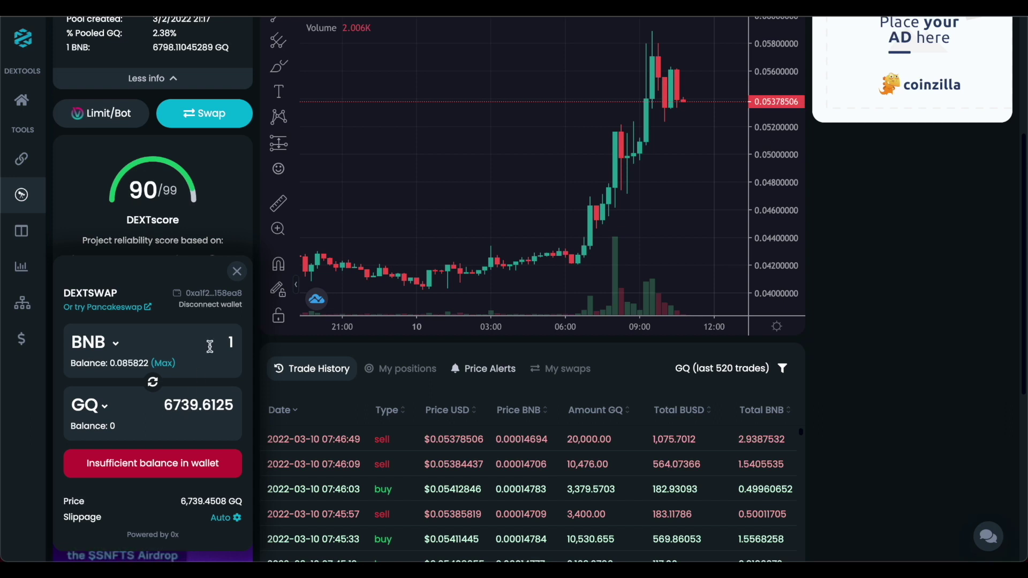
Set the swap to 0.005 BNB for about 33.92 GQ.
double_click(213, 396)
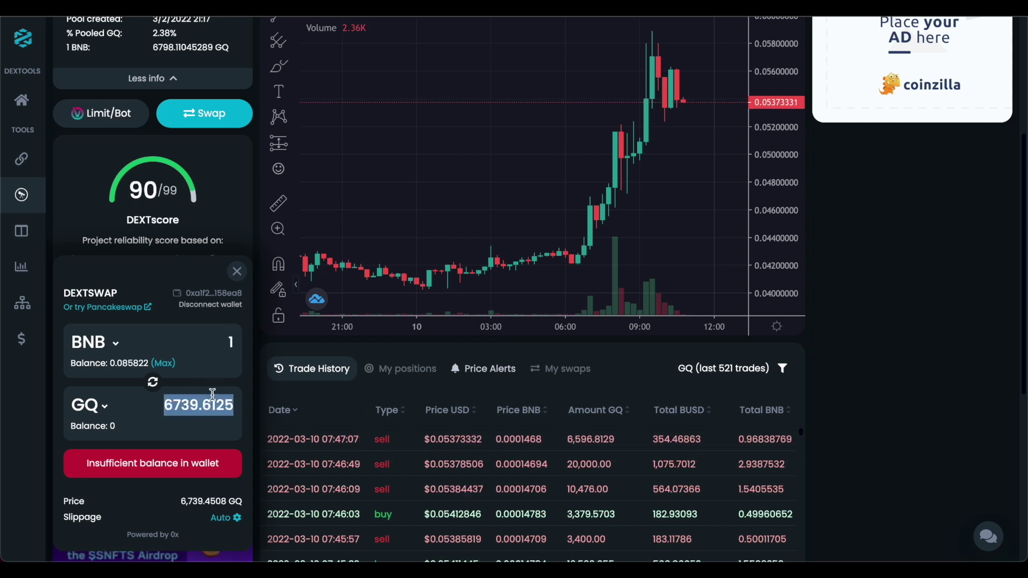
text(100)
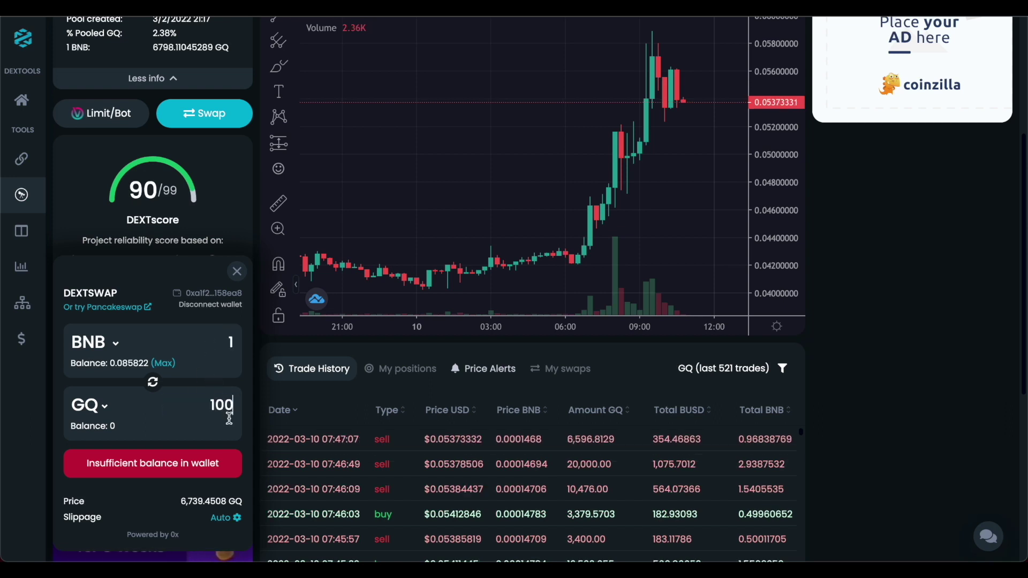
click(193, 404)
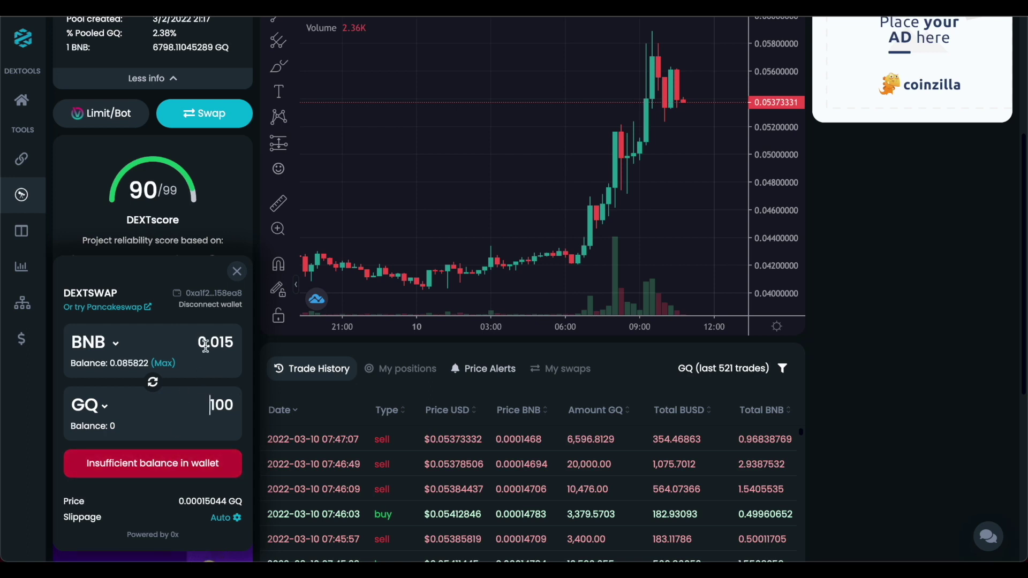
drag(220, 341, 318, 378)
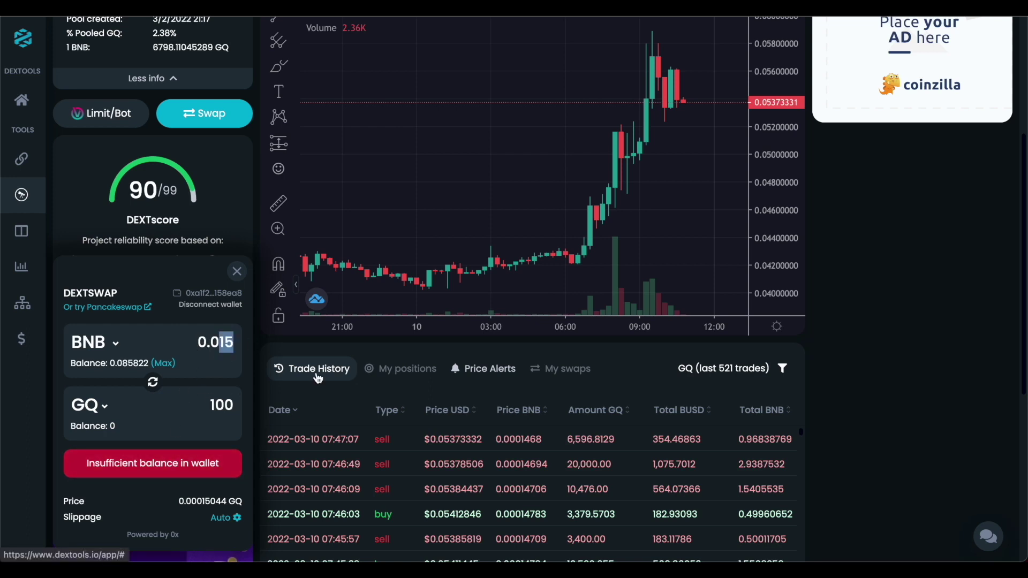
text(05)
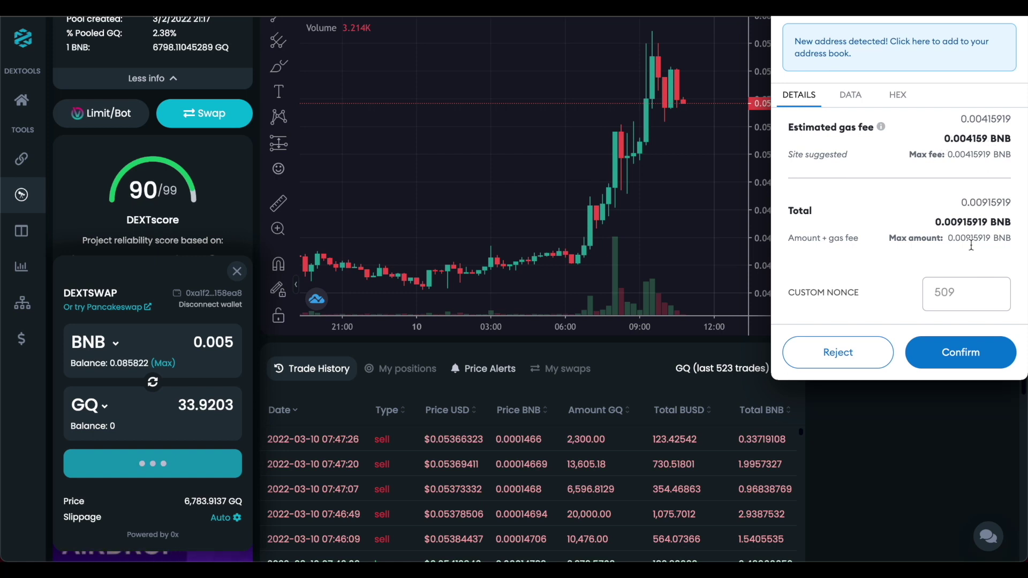
Approve the 0.005 BNB-for-GQ swap in MetaMask, then flip the swap to GQ-to-BNB.
click(960, 353)
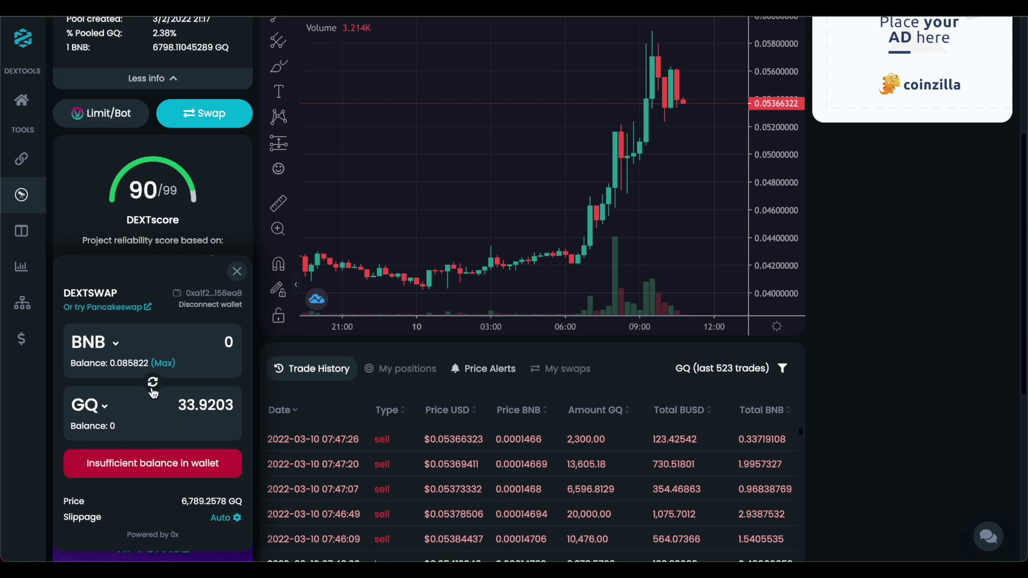
click(153, 390)
scroll(211, 445, down, 1)
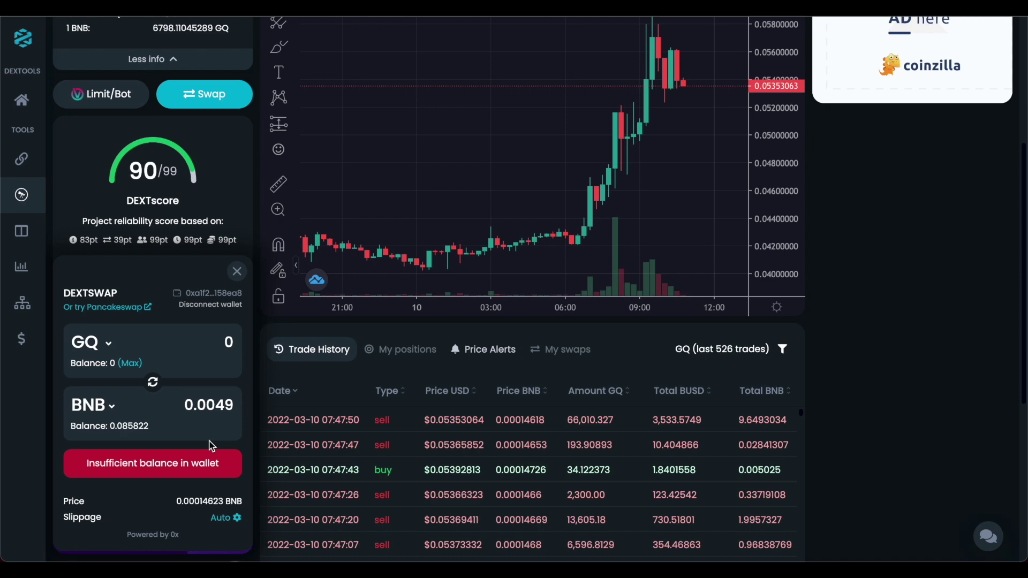
scroll(215, 338, up, 5)
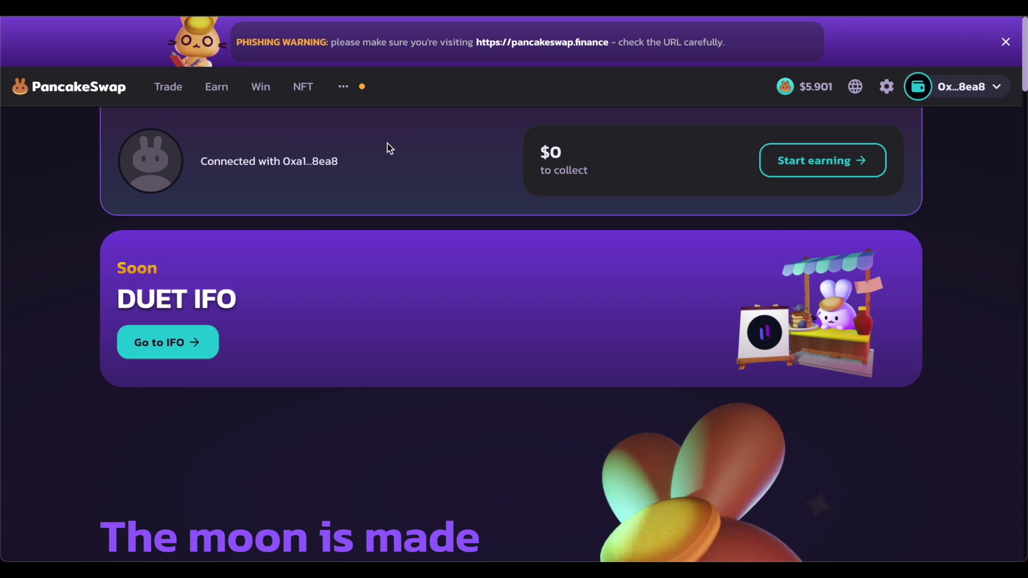
Open PancakeSwap's Farms page and browse live farms like CAKE-BNB and HIGH-BUSD.
click(219, 89)
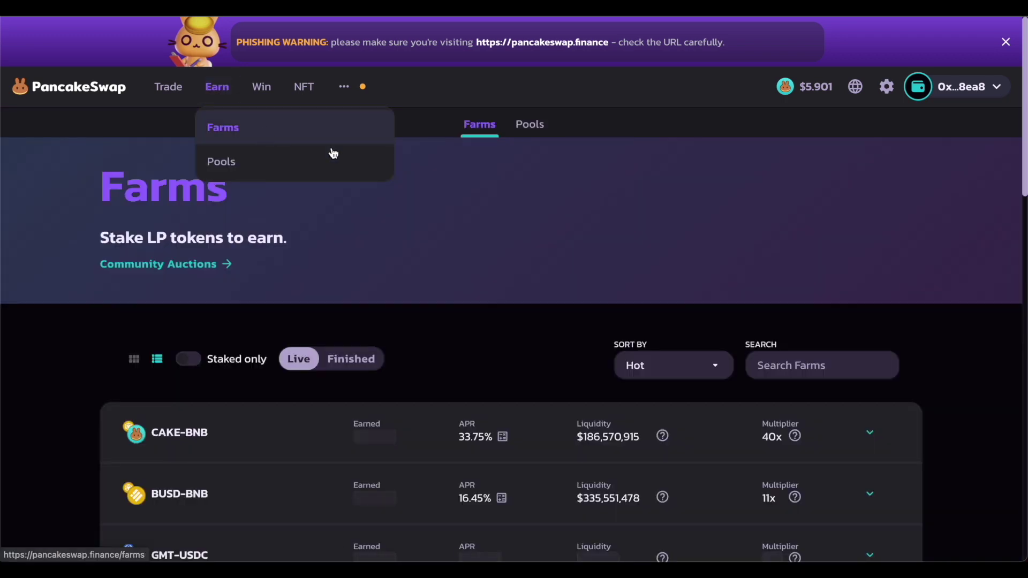
scroll(486, 314, down, 1)
scroll(486, 314, down, 1)
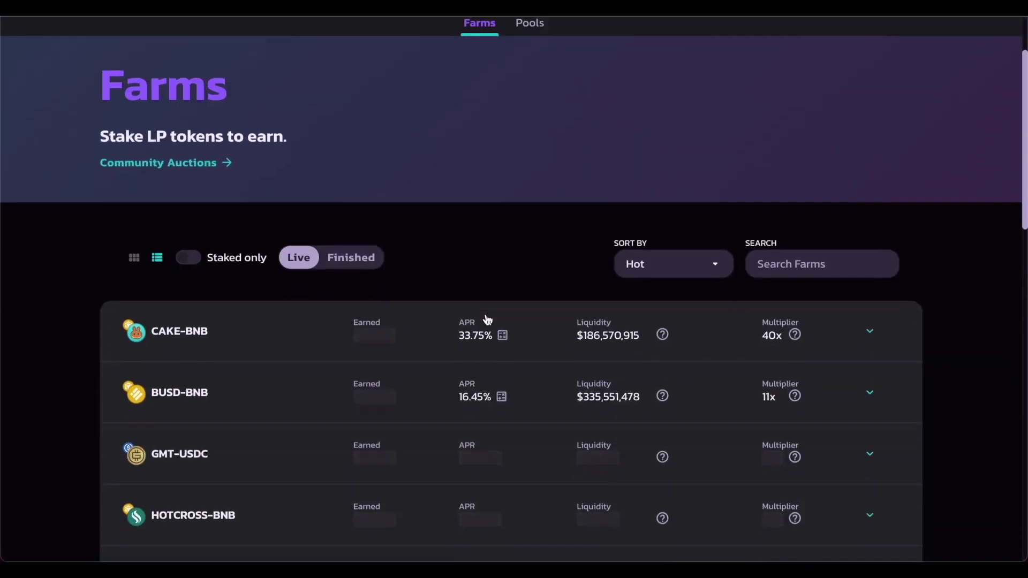
scroll(487, 319, up, 3)
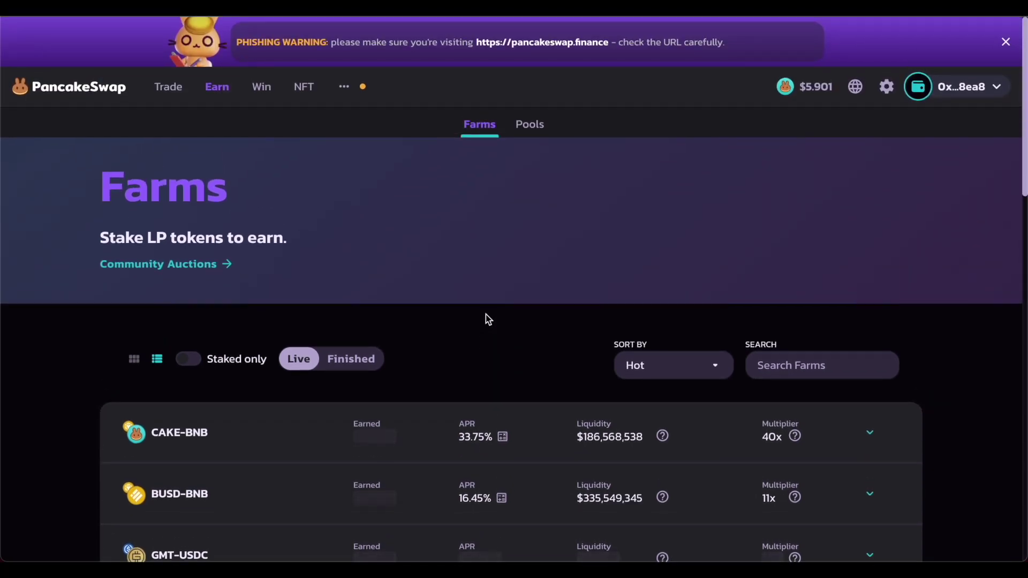
scroll(486, 314, down, 2)
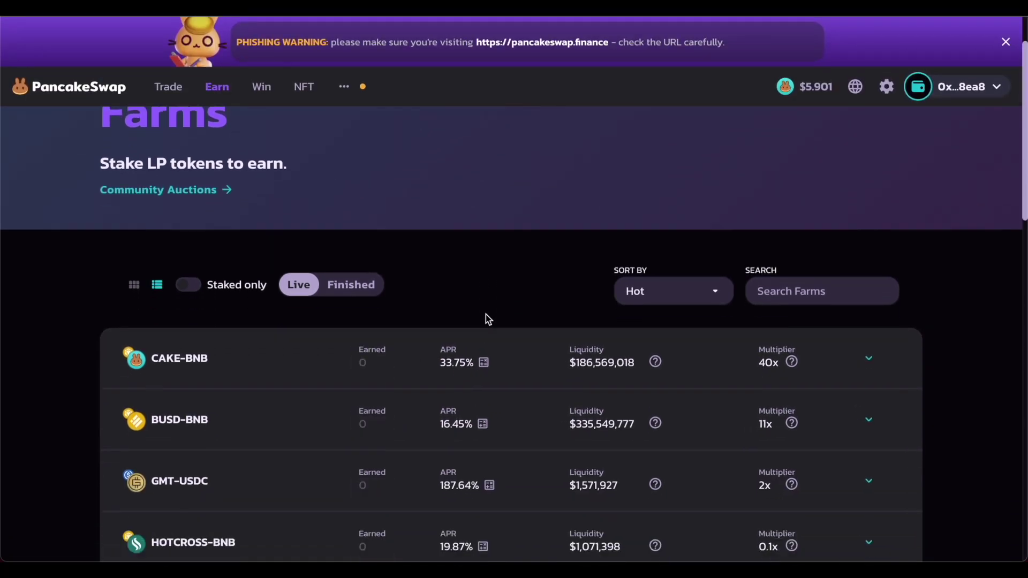
scroll(486, 313, down, 3)
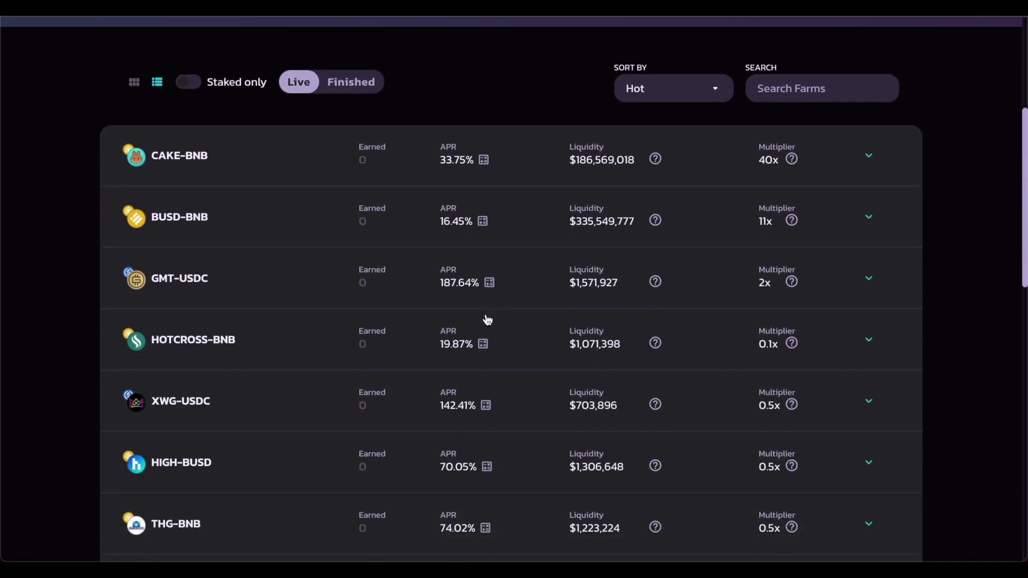
scroll(361, 200, up, 5)
mouse_move(195, 104)
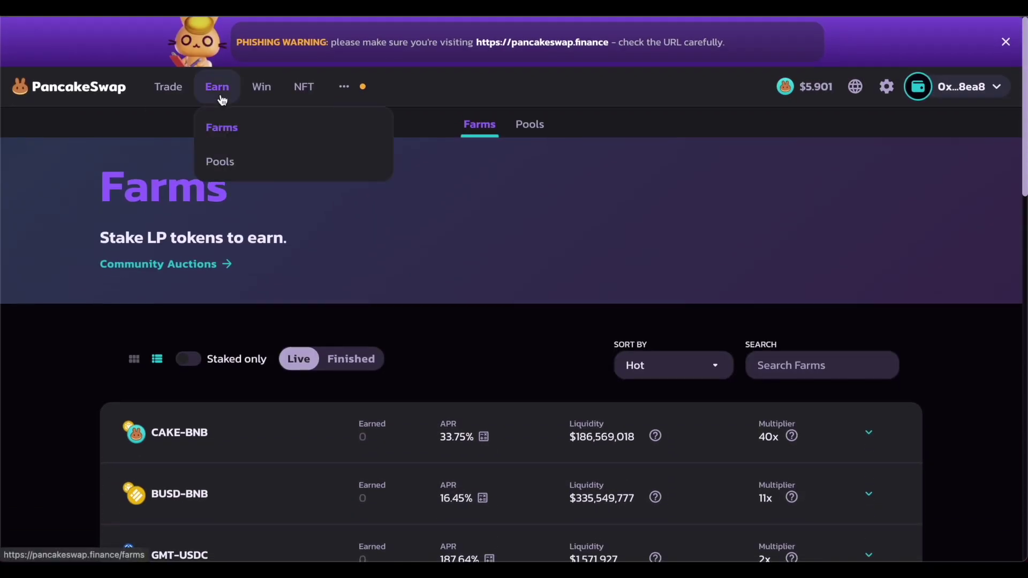
scroll(213, 484, down, 3)
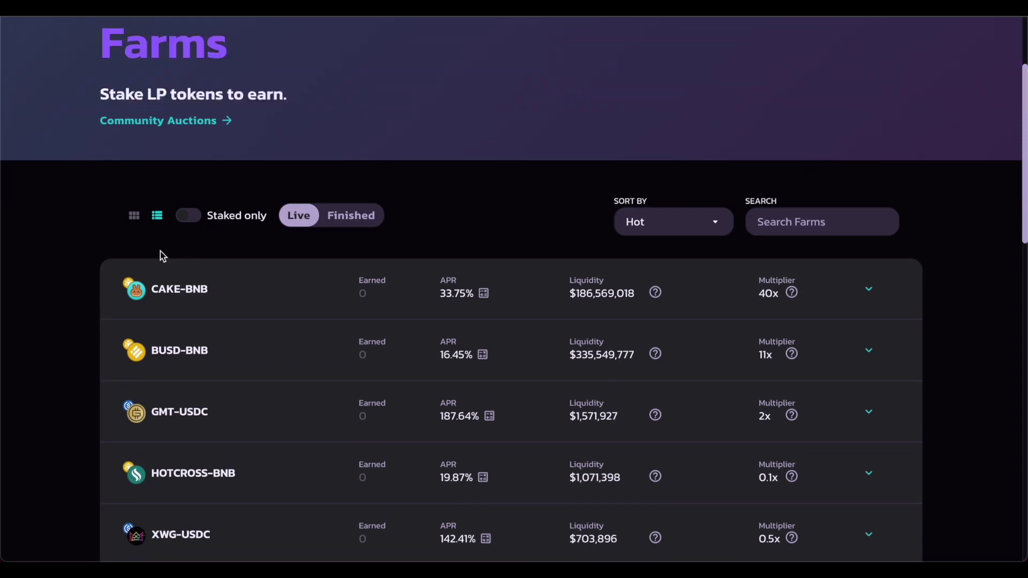
scroll(186, 311, down, 2)
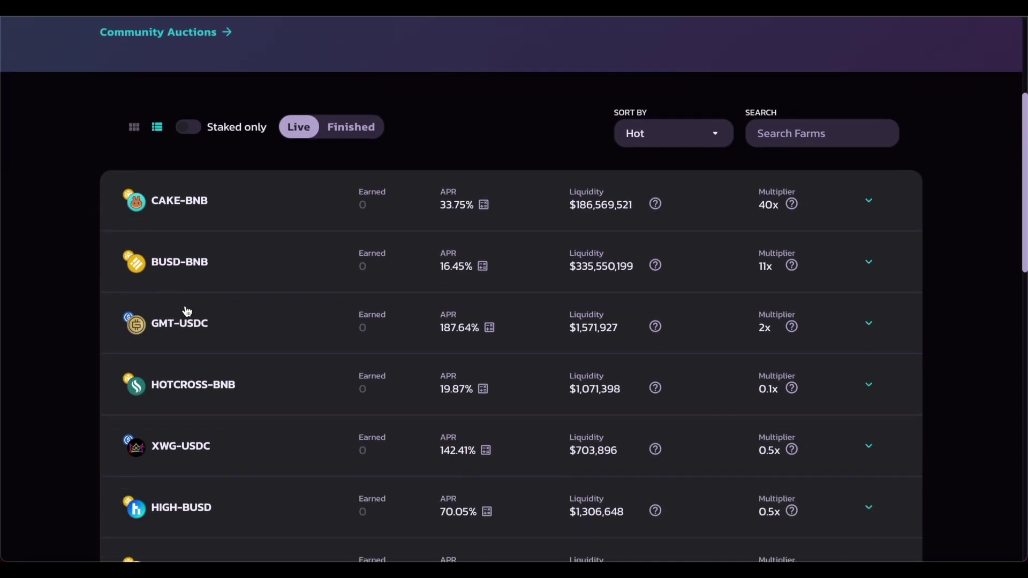
scroll(187, 311, down, 1)
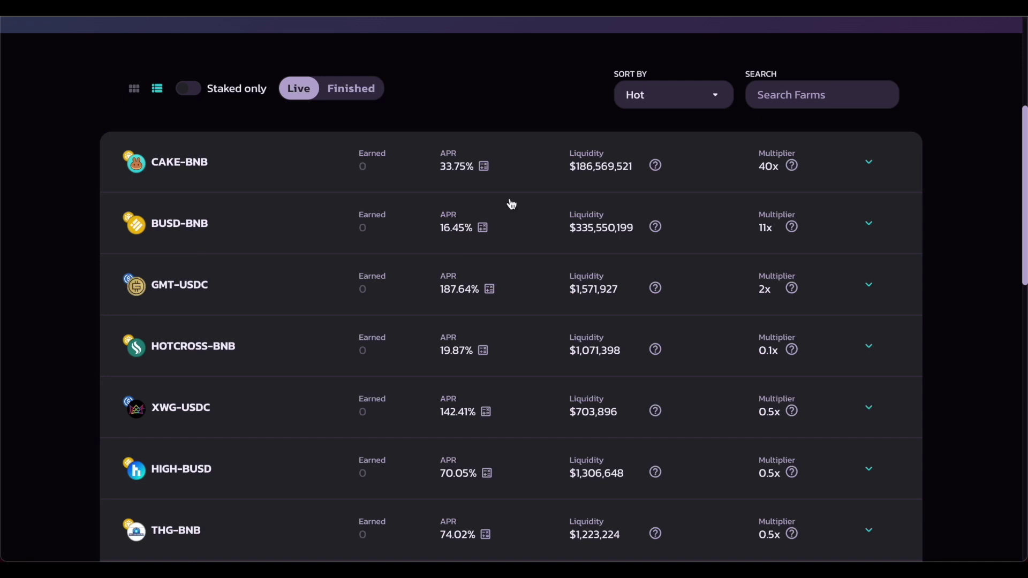
scroll(465, 179, up, 3)
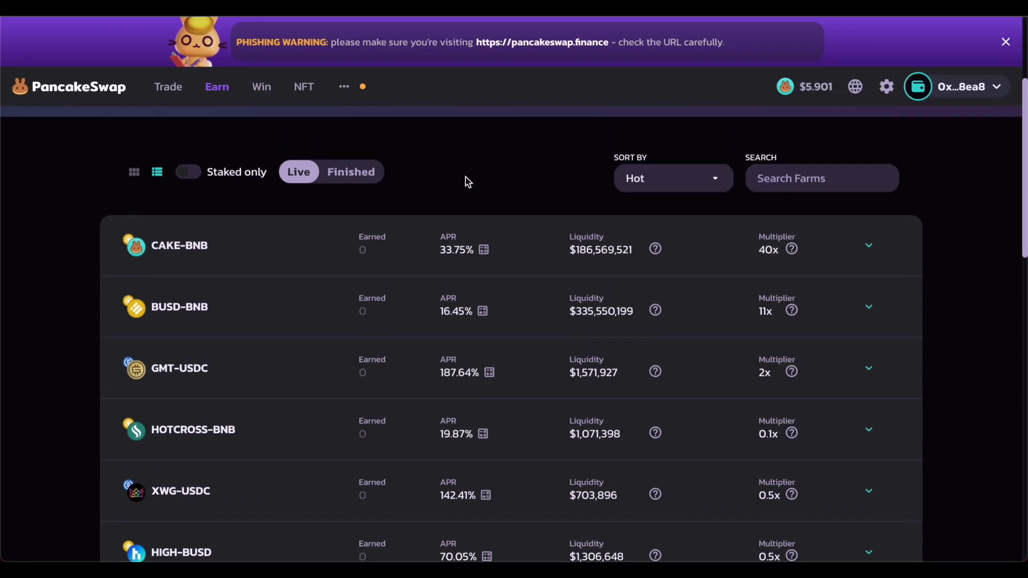
Go to Syrup Pools under Earn and review the CAKE staking pools, including Earn HIGH.
mouse_move(225, 92)
click(220, 161)
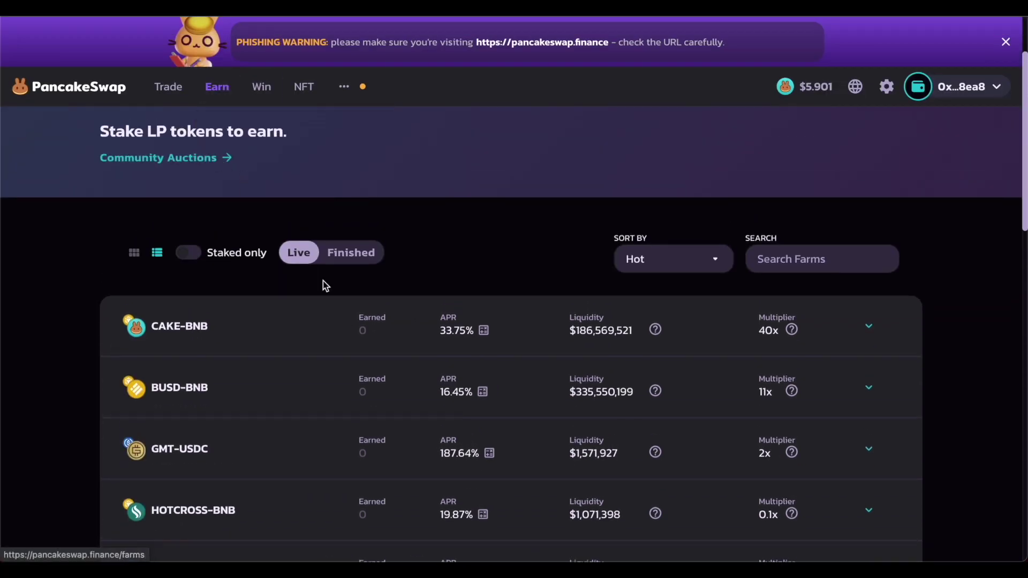
scroll(313, 356, down, 3)
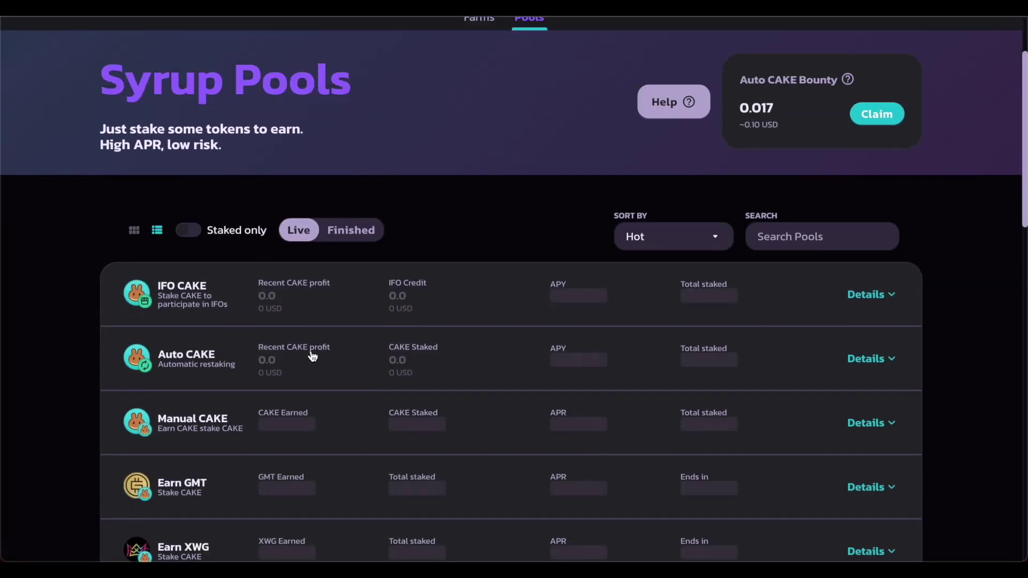
scroll(310, 356, down, 1)
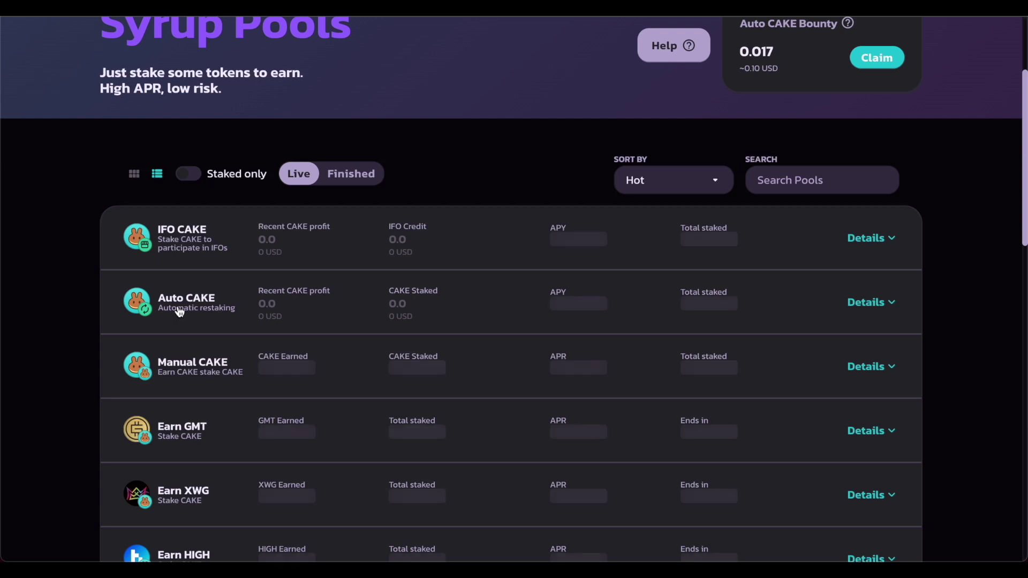
scroll(220, 319, down, 4)
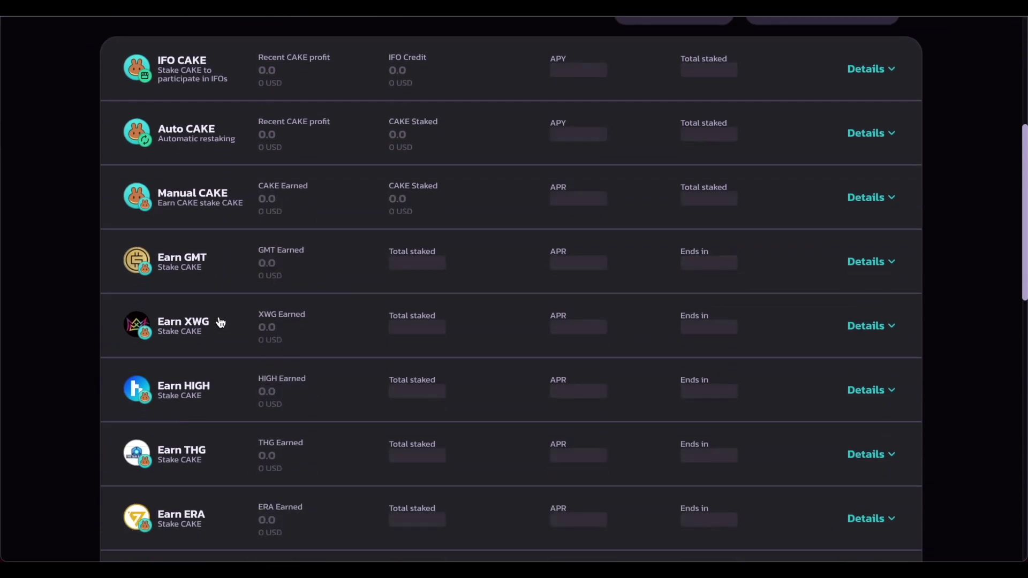
scroll(220, 321, down, 4)
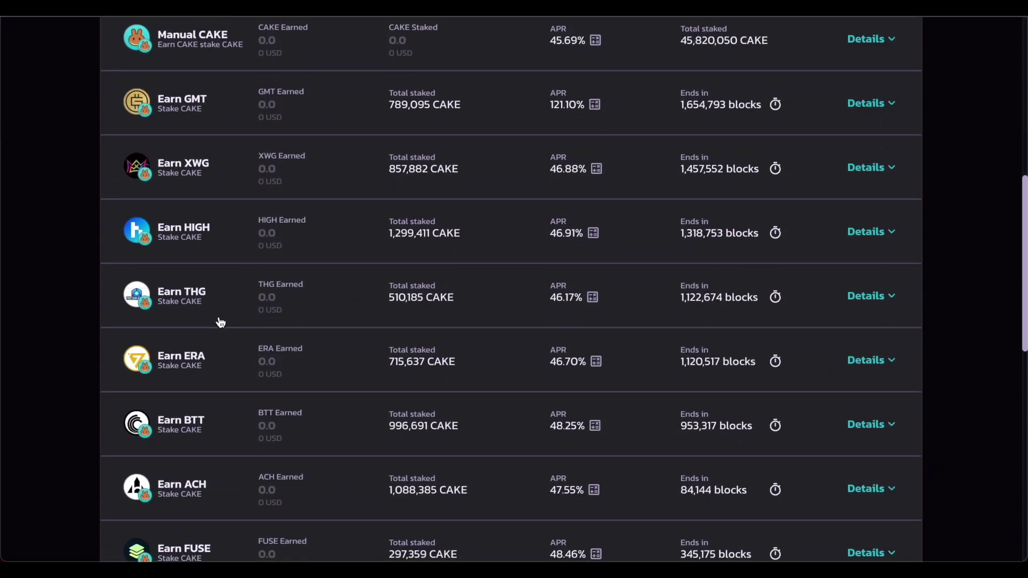
scroll(221, 323, down, 1)
scroll(207, 375, up, 6)
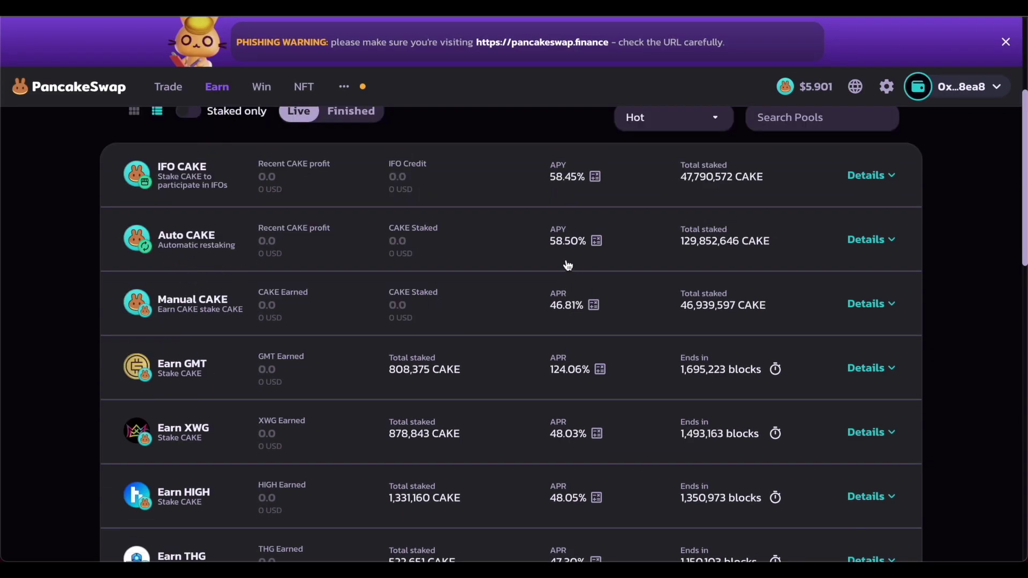
scroll(213, 367, down, 1)
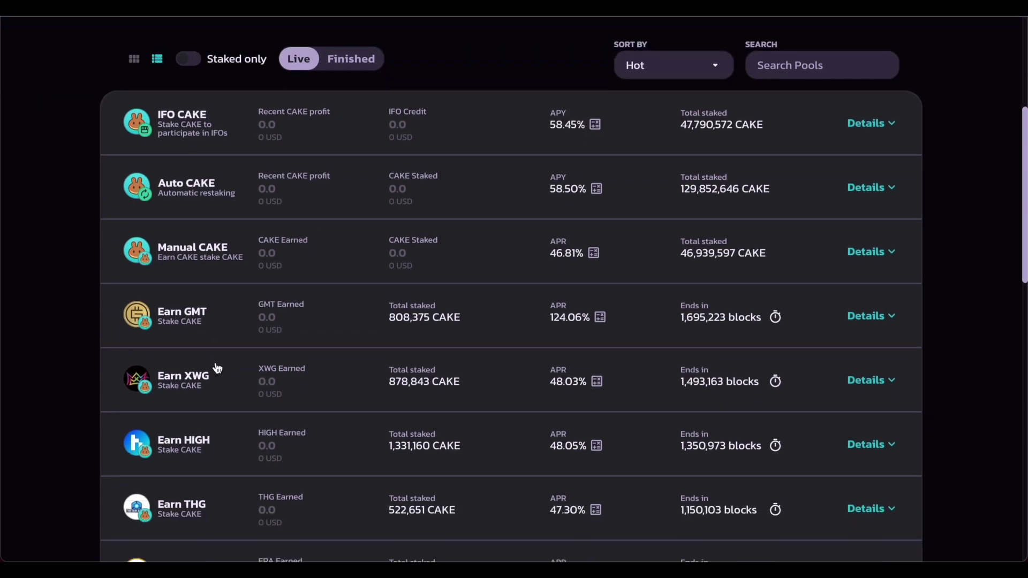
scroll(195, 375, down, 2)
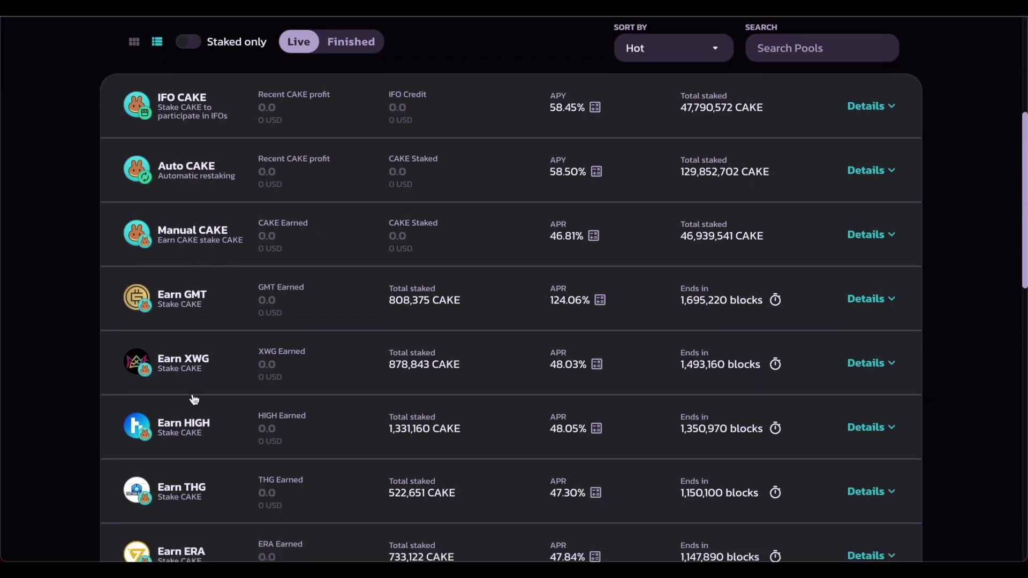
scroll(185, 342, down, 3)
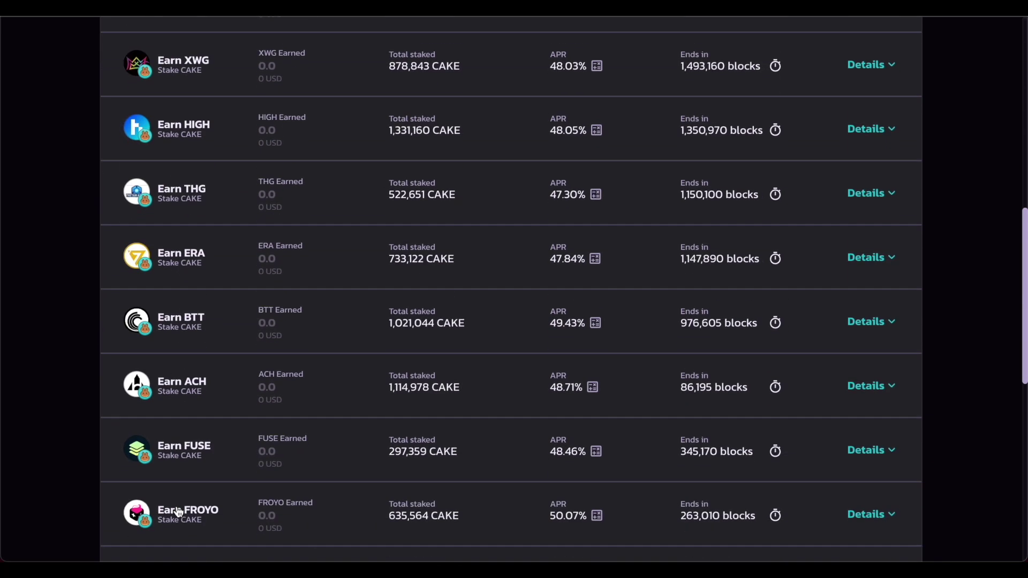
scroll(178, 512, up, 6)
scroll(178, 511, up, 4)
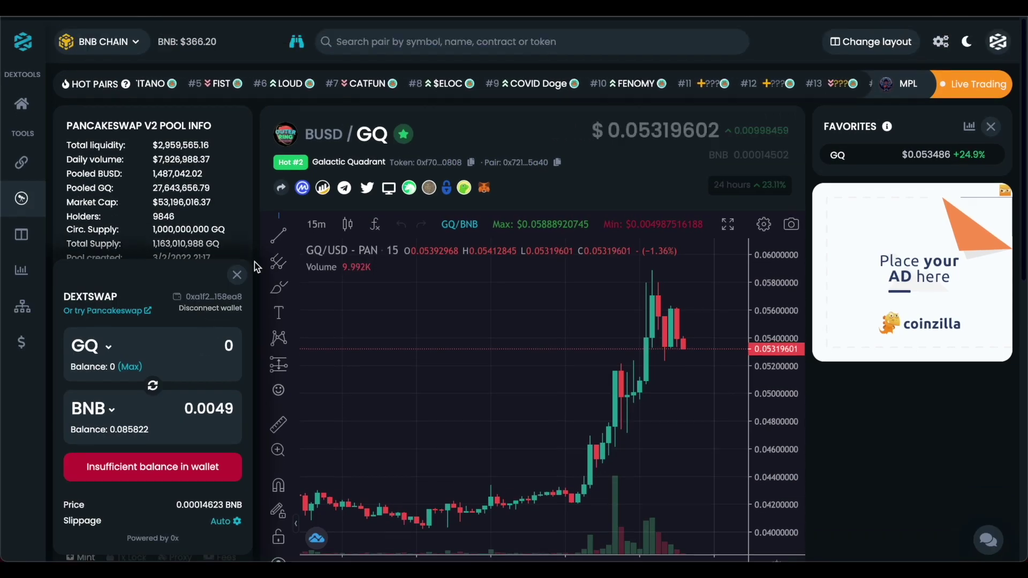
Search 'cake' to open the WBNB/Cake pair and scroll to its trade history.
click(384, 37)
text(cake)
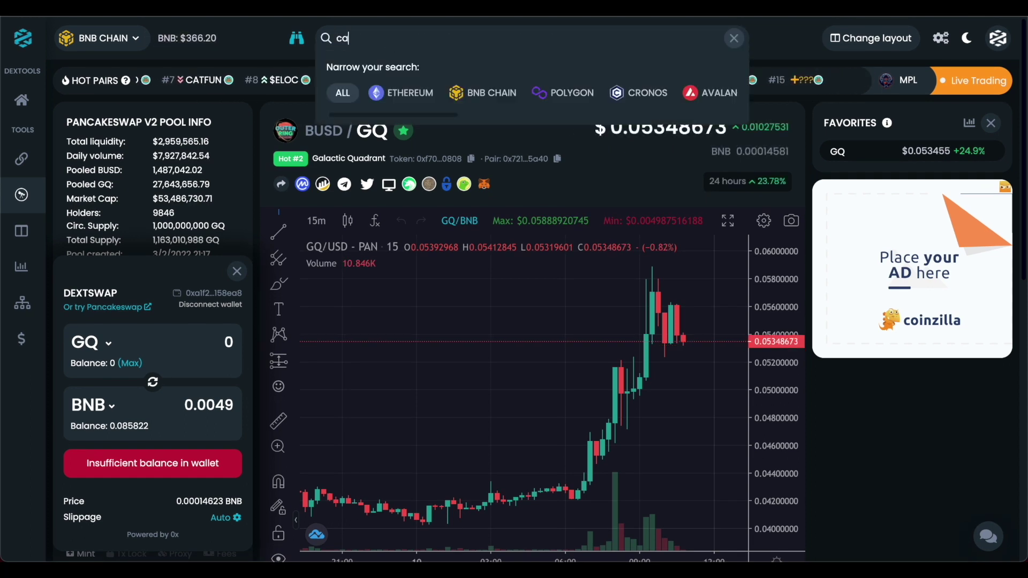
key(Return)
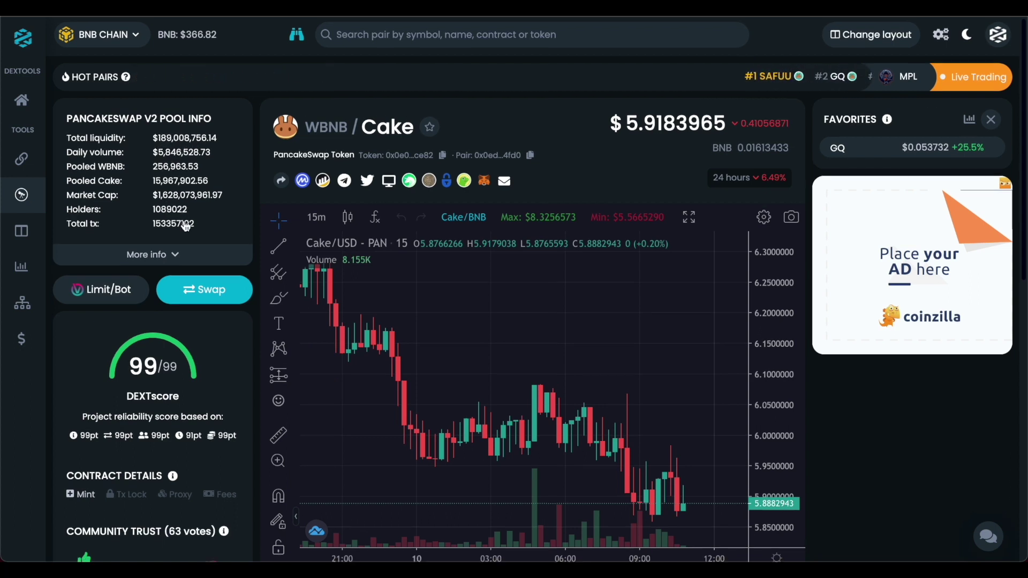
scroll(184, 221, down, 3)
scroll(184, 220, up, 3)
scroll(184, 220, down, 4)
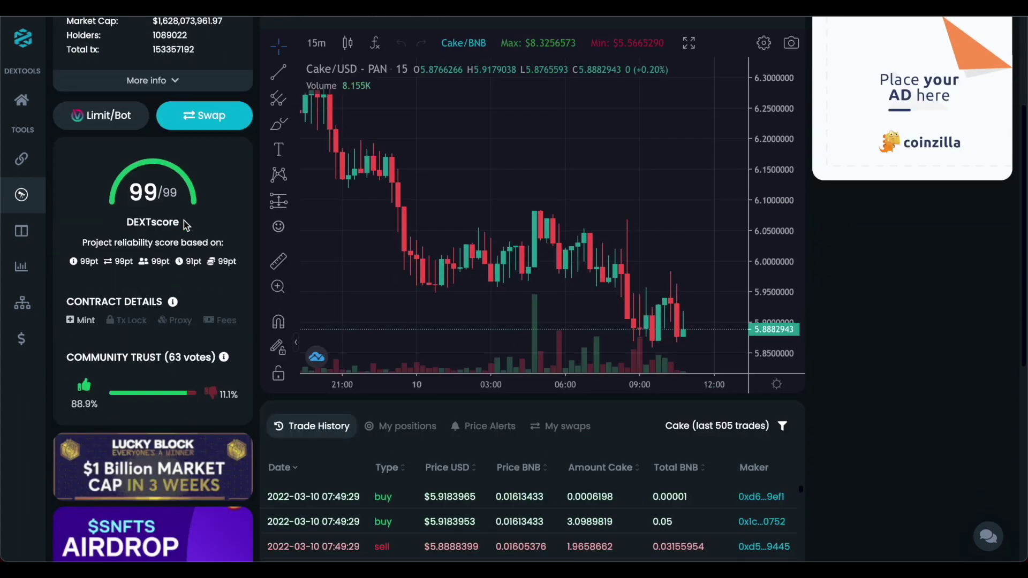
scroll(184, 221, down, 1)
scroll(184, 221, up, 3)
Fill the swap form with 0.005 BNB, then set the CAKE amount to 1.
click(204, 93)
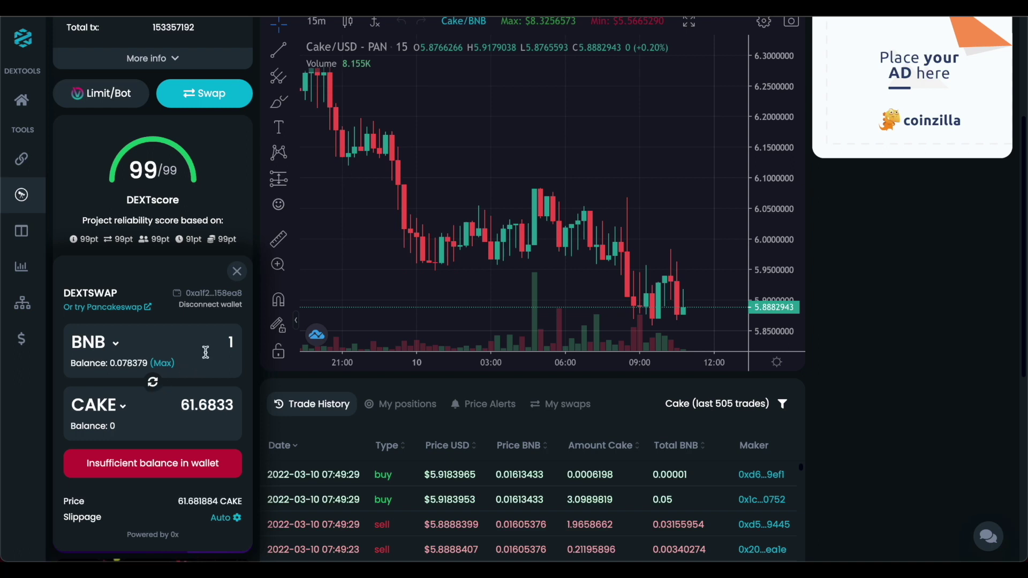
text(0.005)
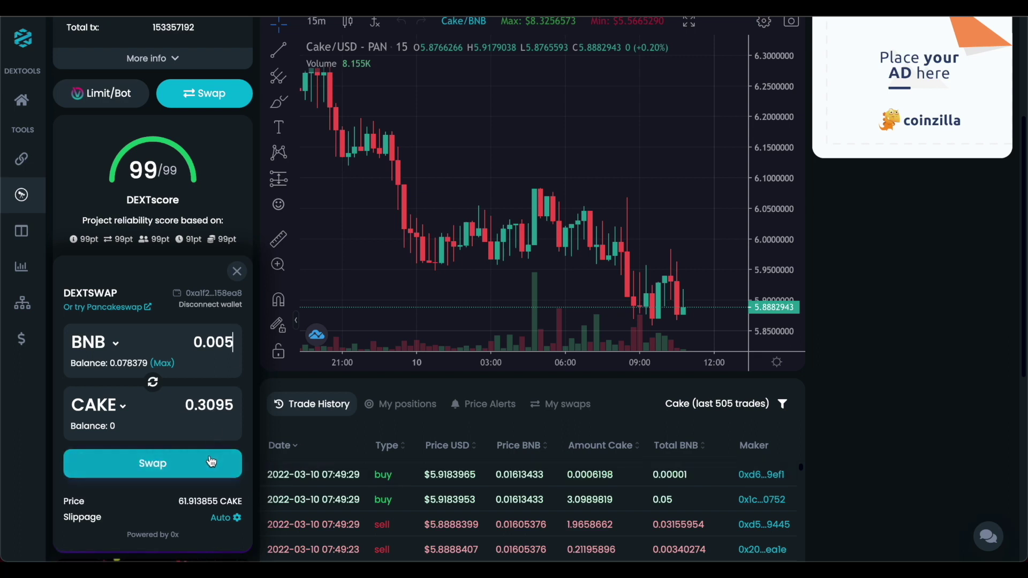
double_click(204, 411)
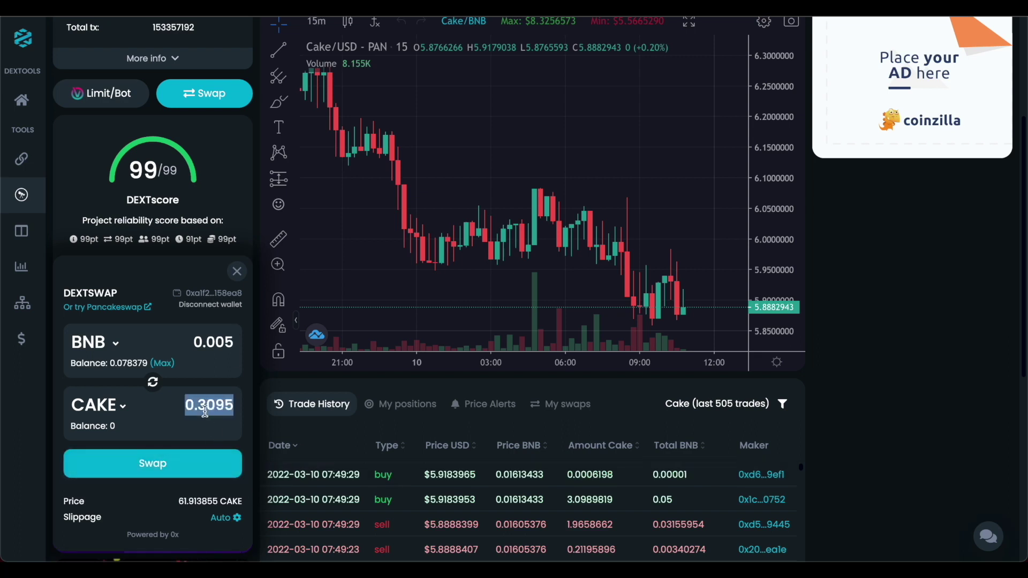
text(1)
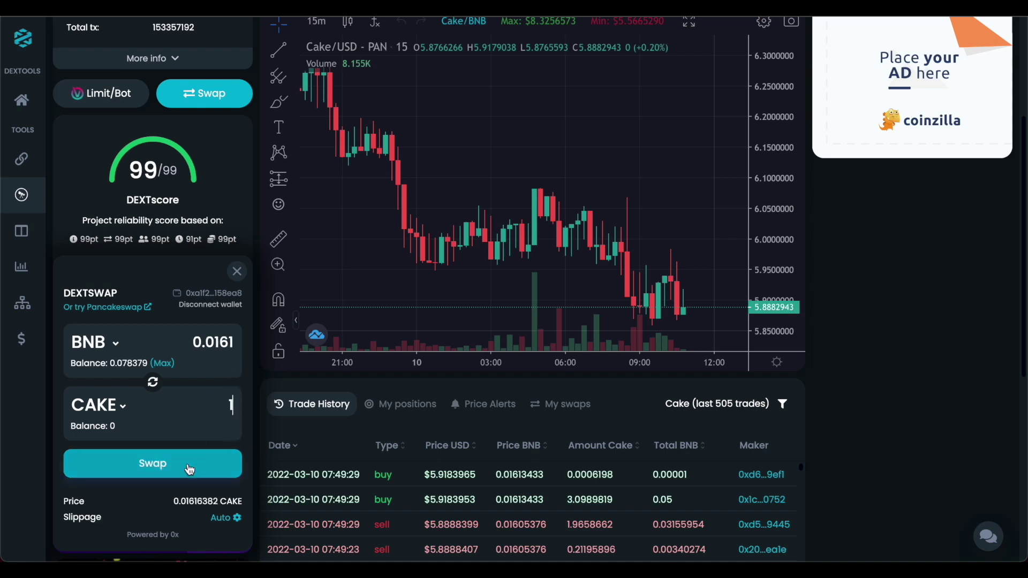
Submit the 0.0161 BNB-for-1 CAKE swap and confirm it in MetaMask.
click(190, 470)
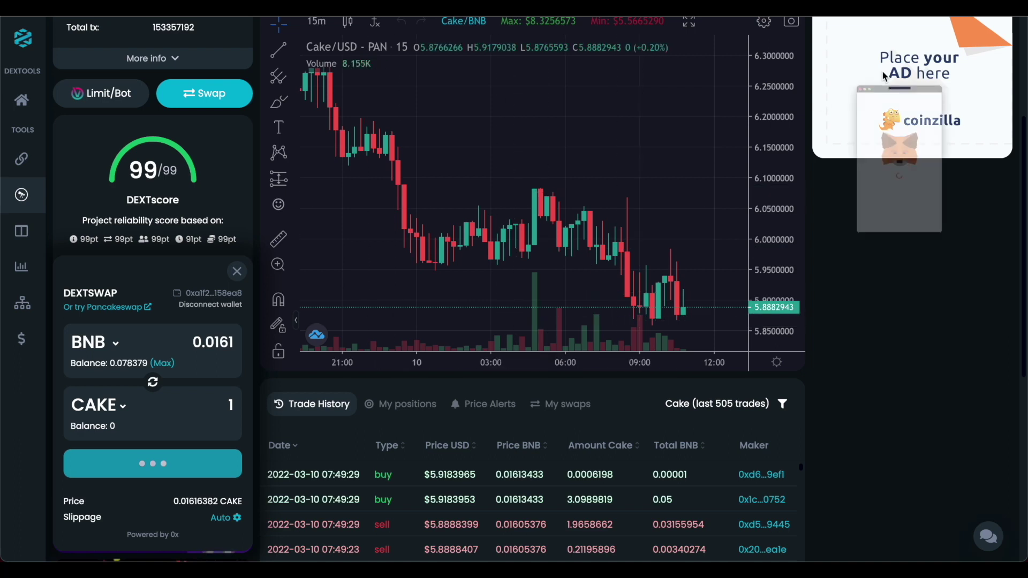
scroll(937, 308, down, 5)
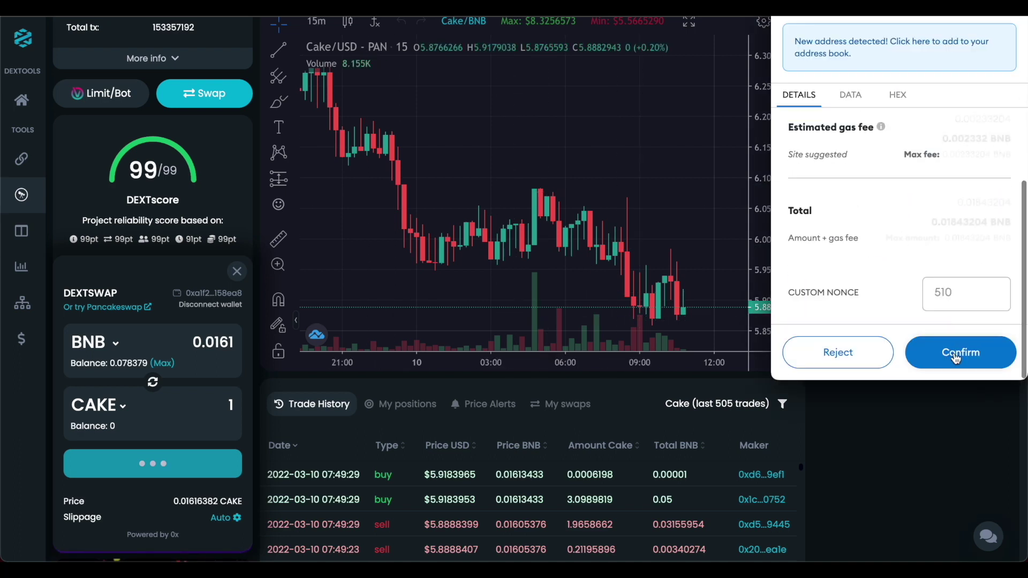
click(939, 351)
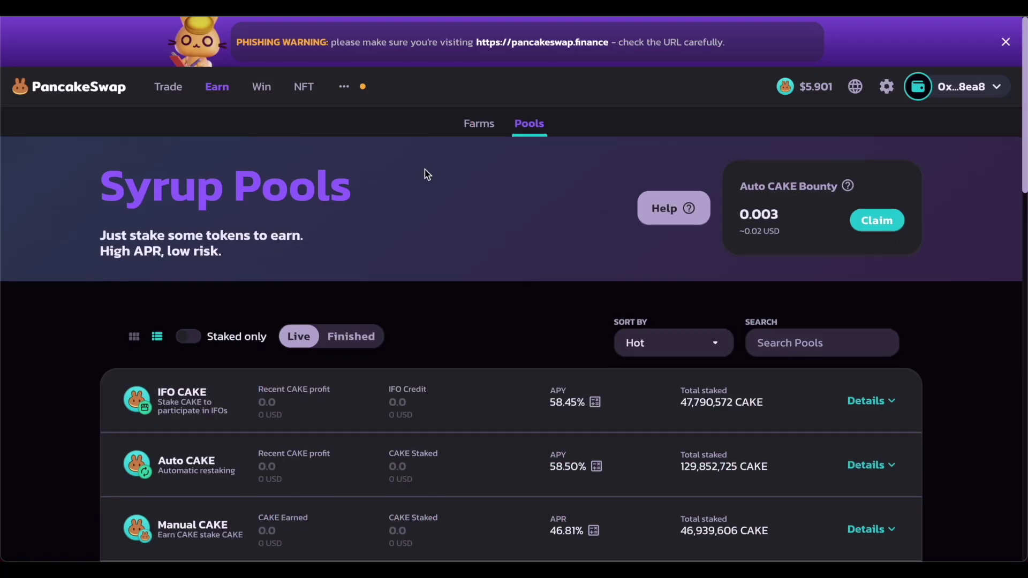
scroll(424, 169, down, 2)
scroll(425, 170, up, 2)
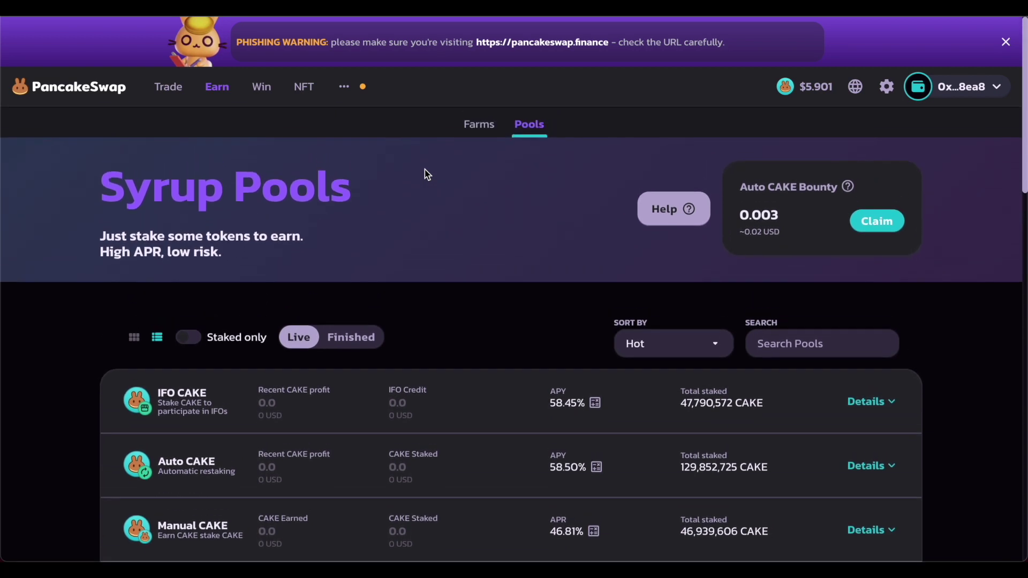
Enable the Earn HIGH pool and approve the CAKE spending permission in MetaMask.
scroll(425, 170, down, 3)
scroll(425, 170, down, 2)
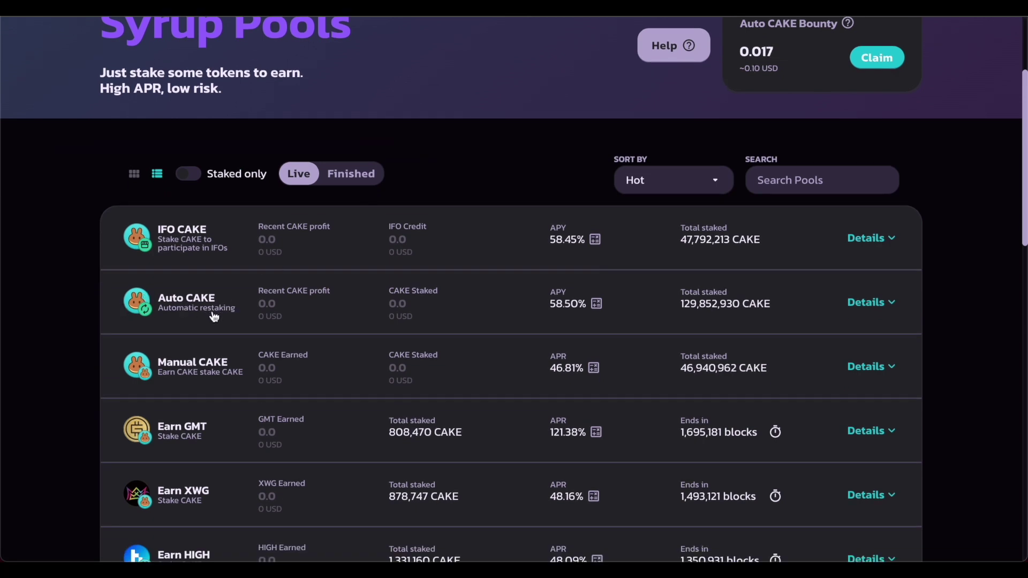
scroll(196, 316, down, 10)
scroll(218, 316, up, 1)
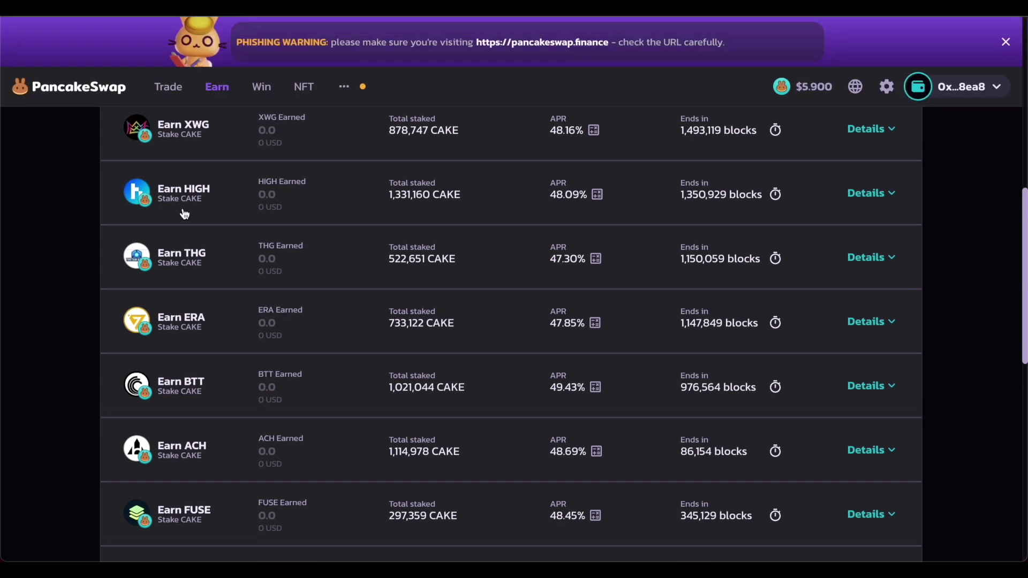
click(204, 213)
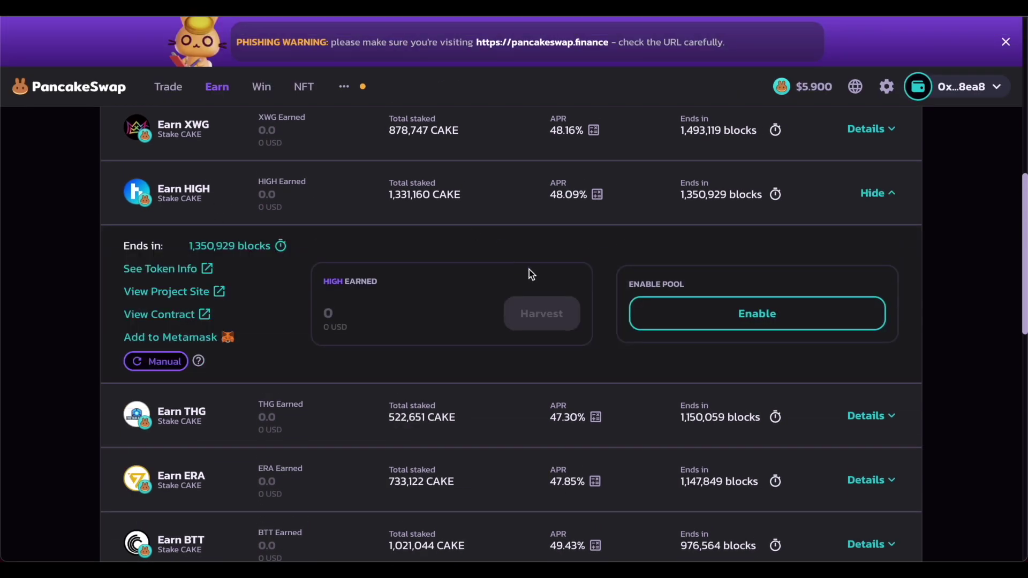
click(648, 319)
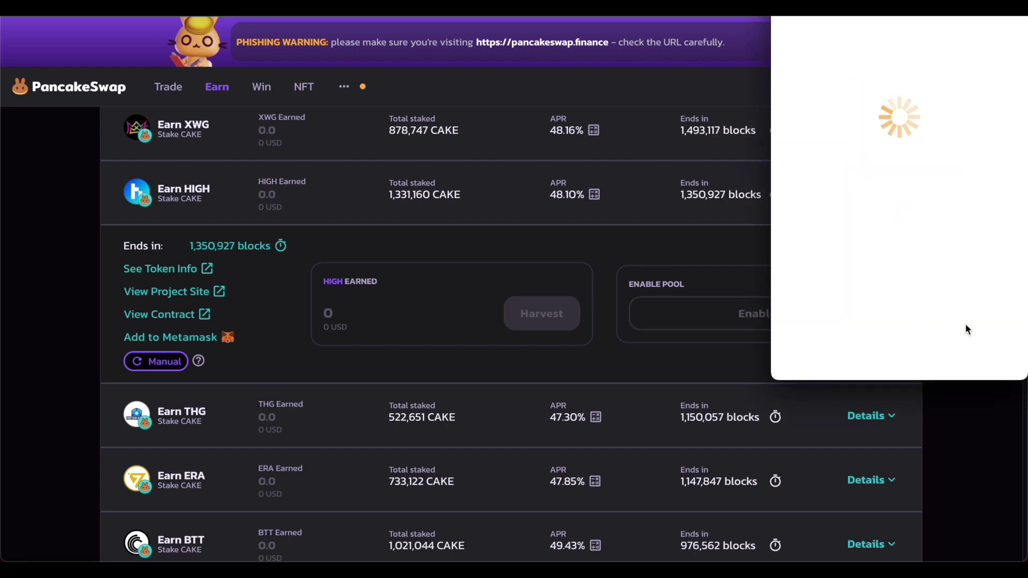
scroll(965, 323, down, 2)
click(972, 358)
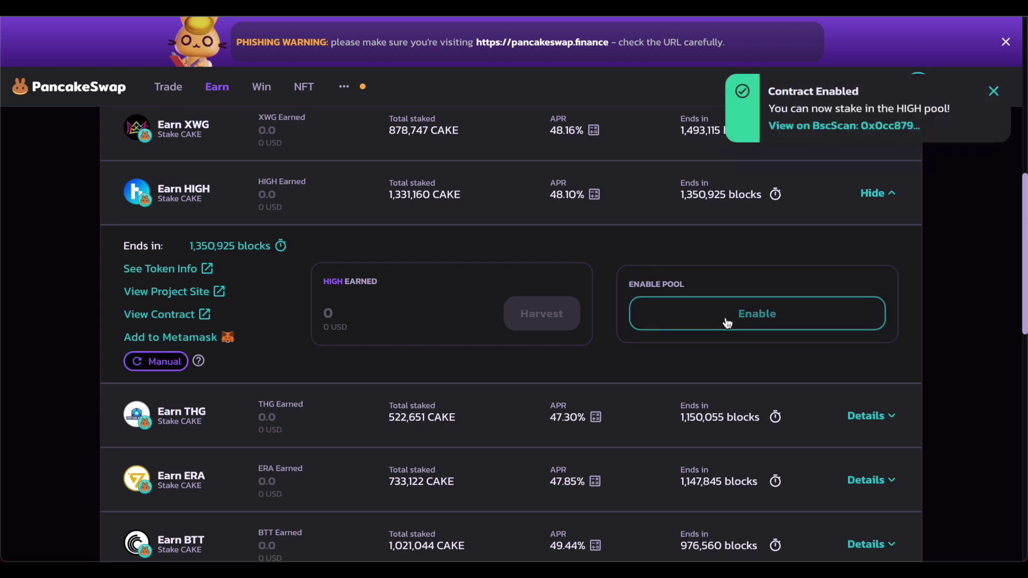
Stake the maximum 0.99608 CAKE in the HIGH pool and confirm it in MetaMask.
click(728, 321)
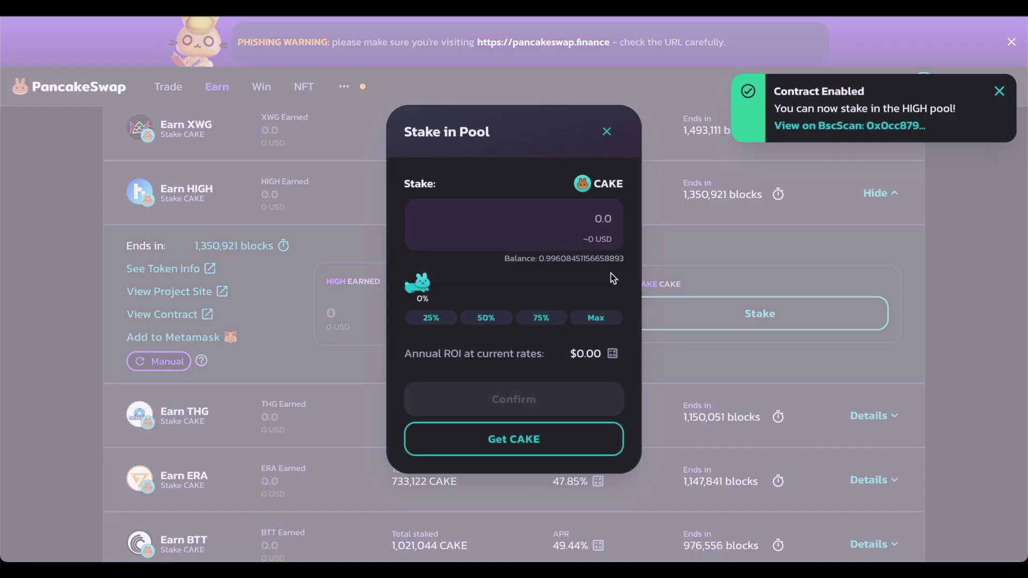
click(595, 318)
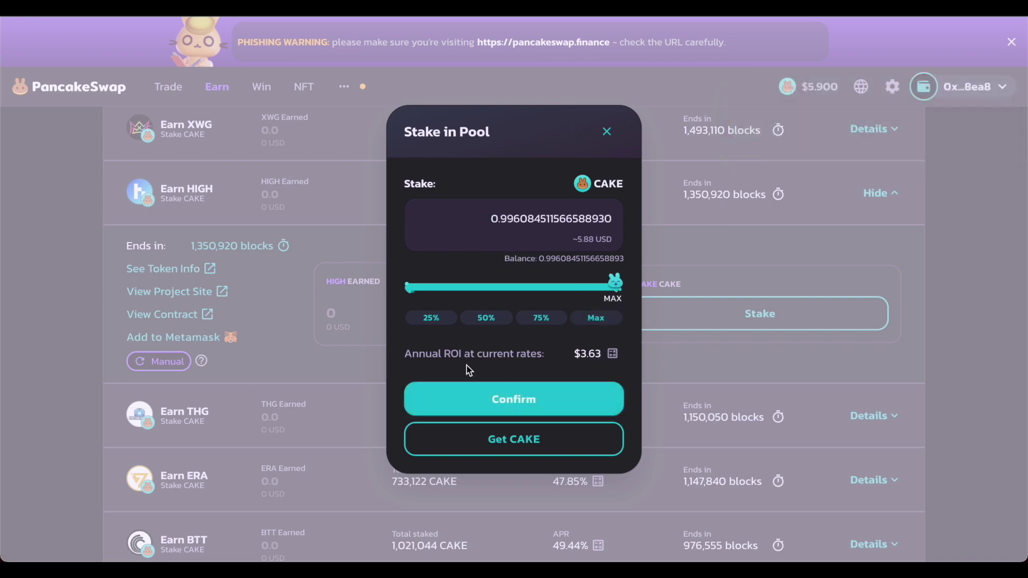
click(550, 395)
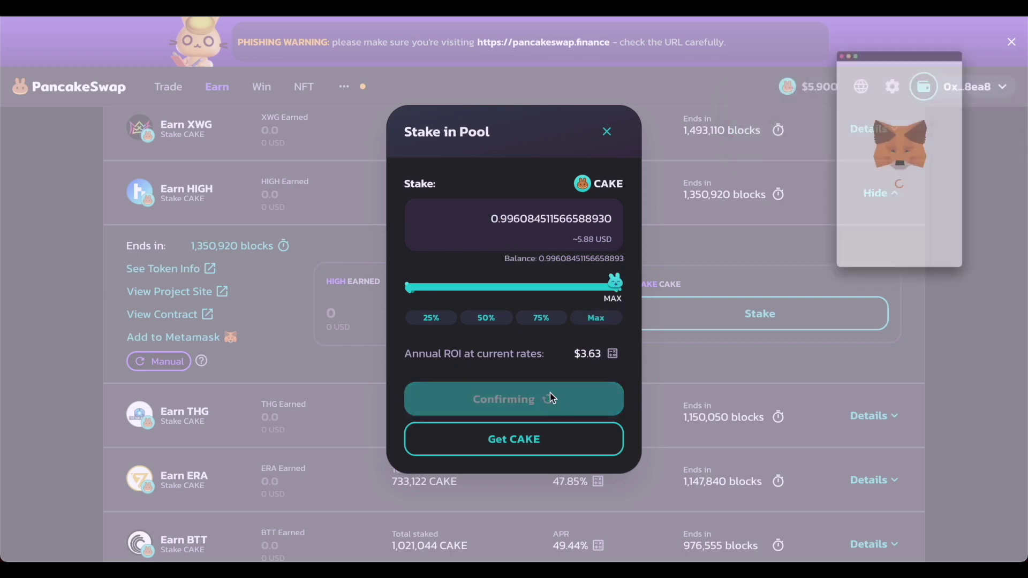
click(958, 350)
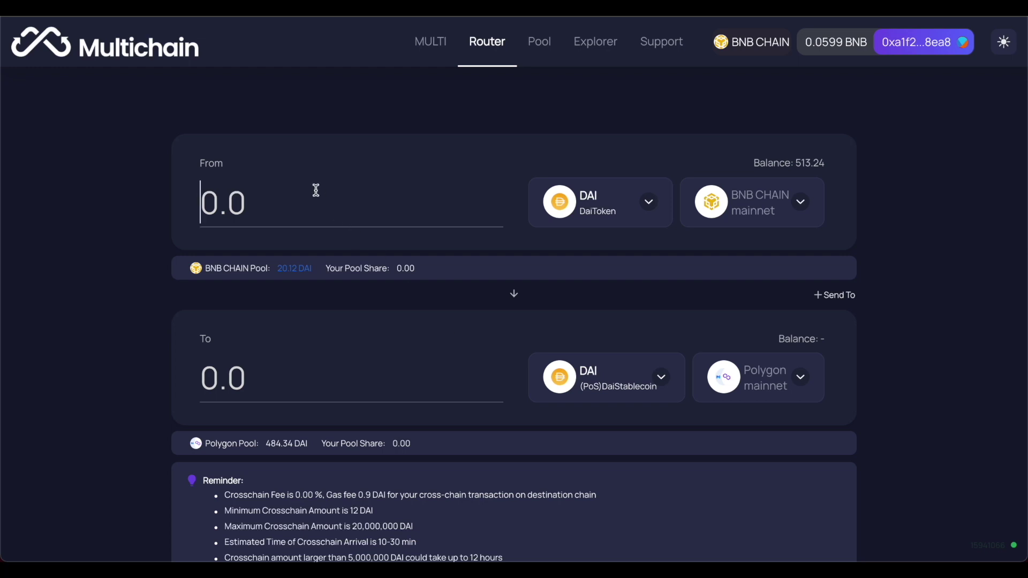
Bridge 100 DAI from BNB Chain to Polygon for 99.1 DAI, confirming in MetaMask.
scroll(314, 190, down, 1)
scroll(316, 191, up, 1)
scroll(338, 167, down, 1)
scroll(339, 167, up, 1)
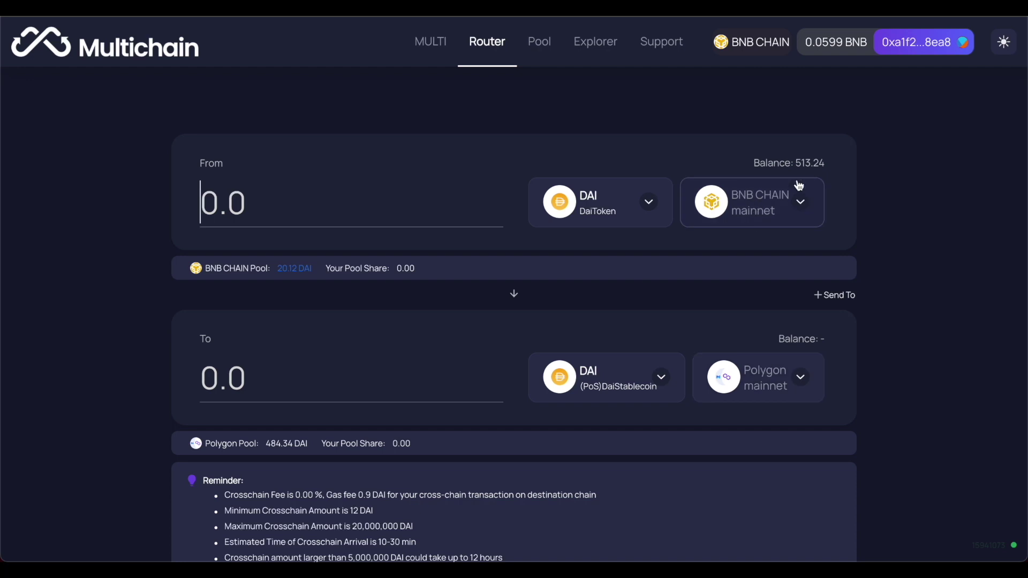
click(387, 207)
text(100)
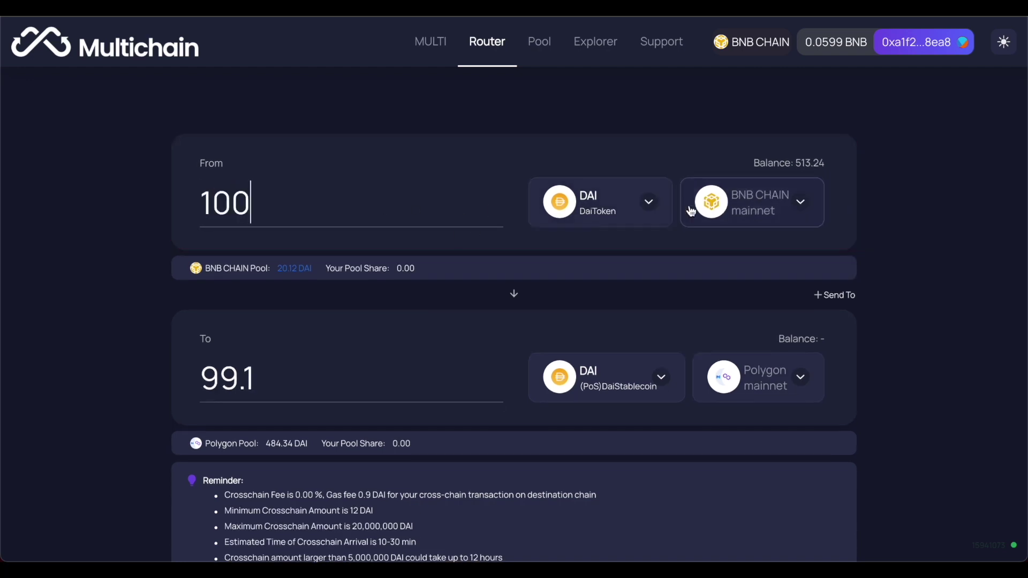
scroll(711, 289, down, 2)
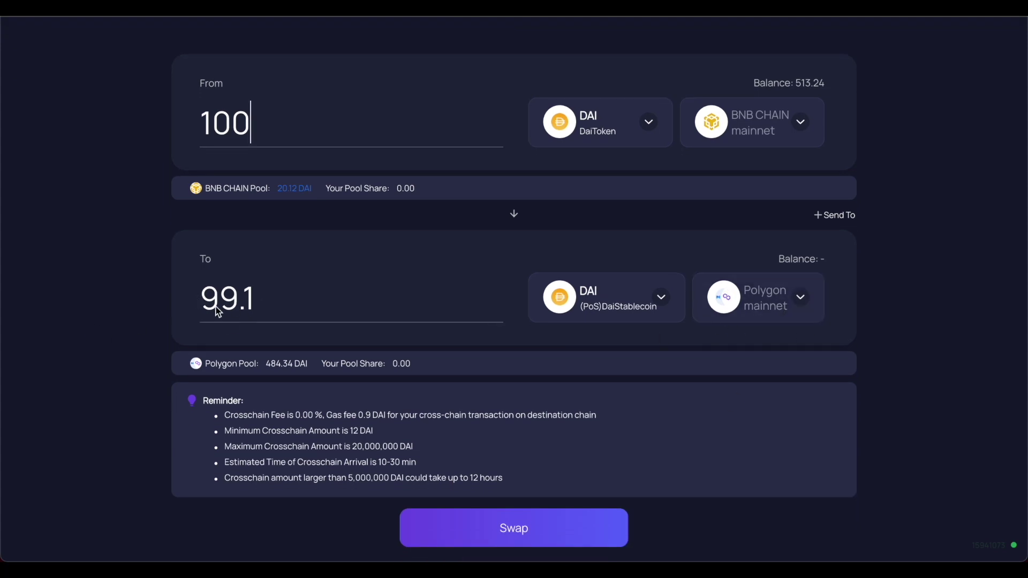
click(499, 540)
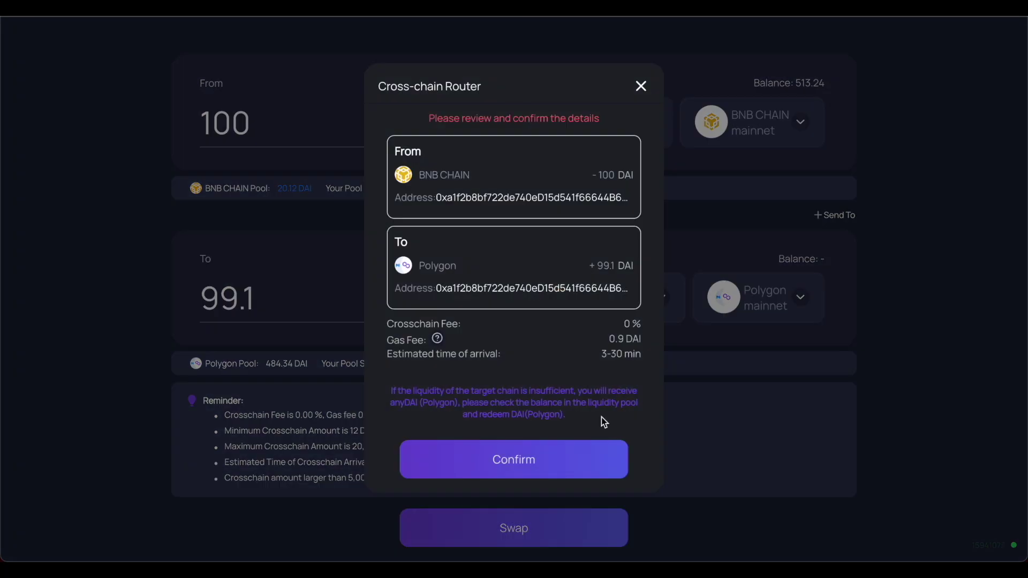
click(579, 449)
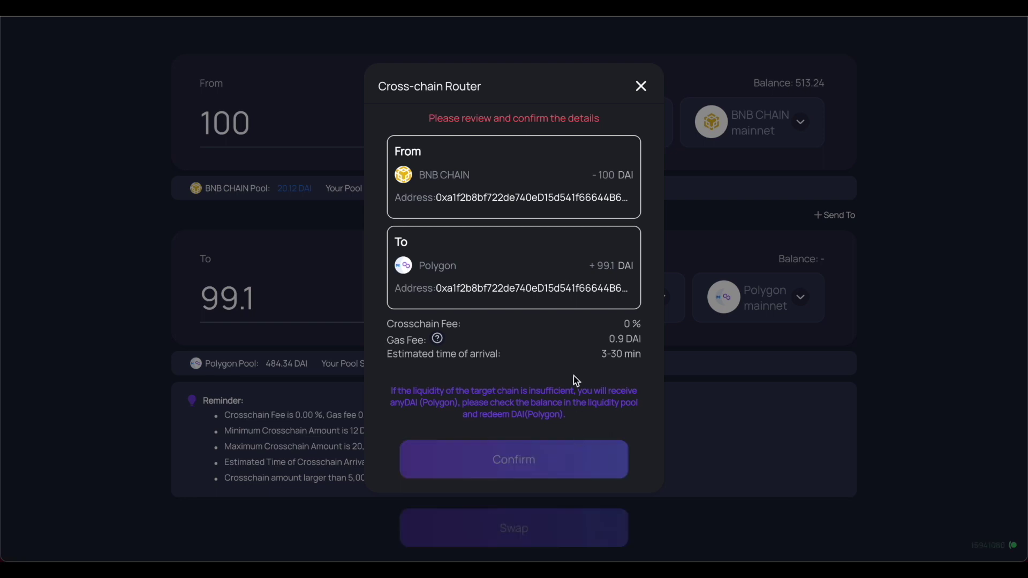
scroll(973, 319, down, 3)
click(961, 351)
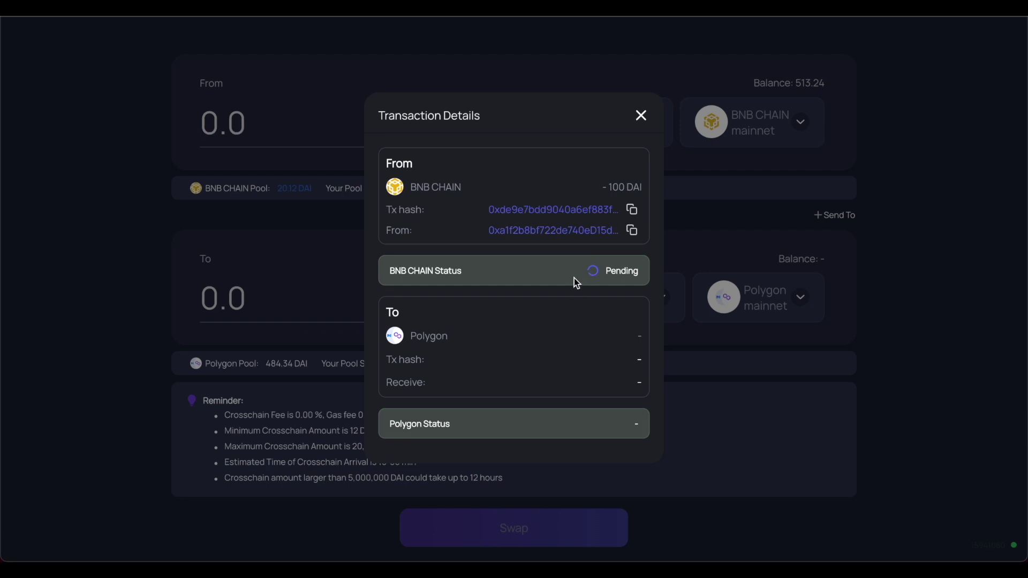